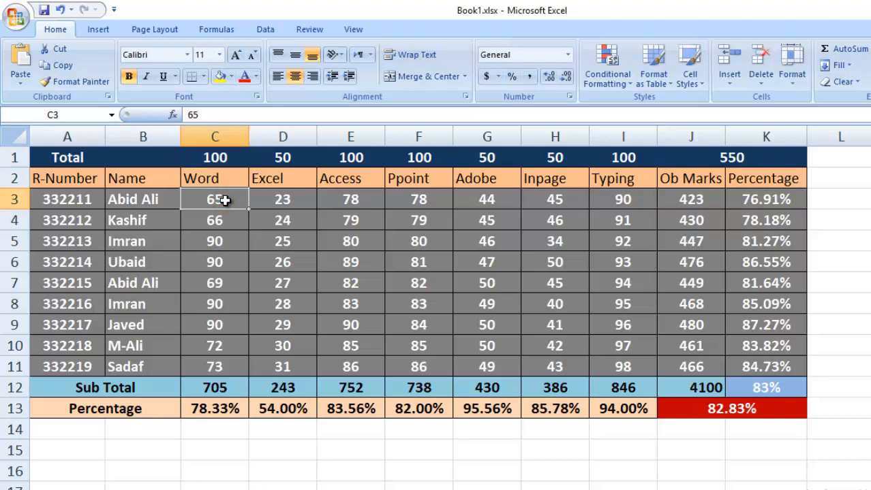
# Step: Try entering 110 as the Word mark in C3 and undo the entry
pyautogui.write('110')
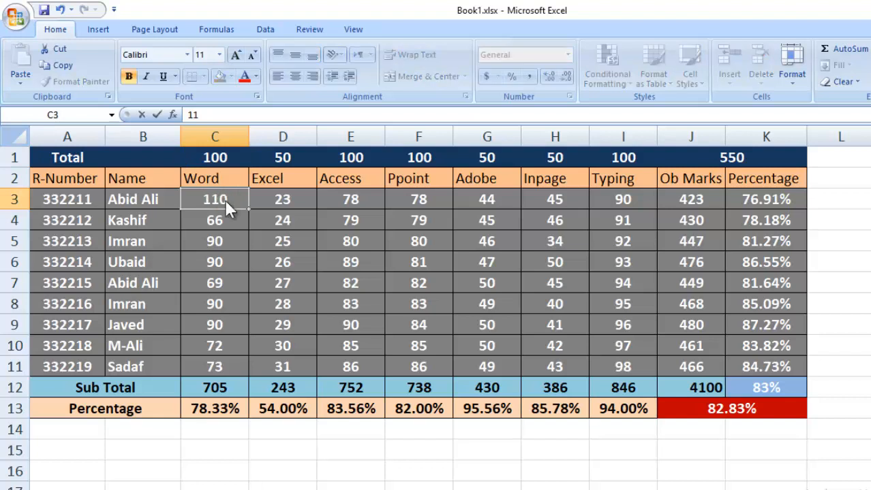
pyautogui.click(238, 231)
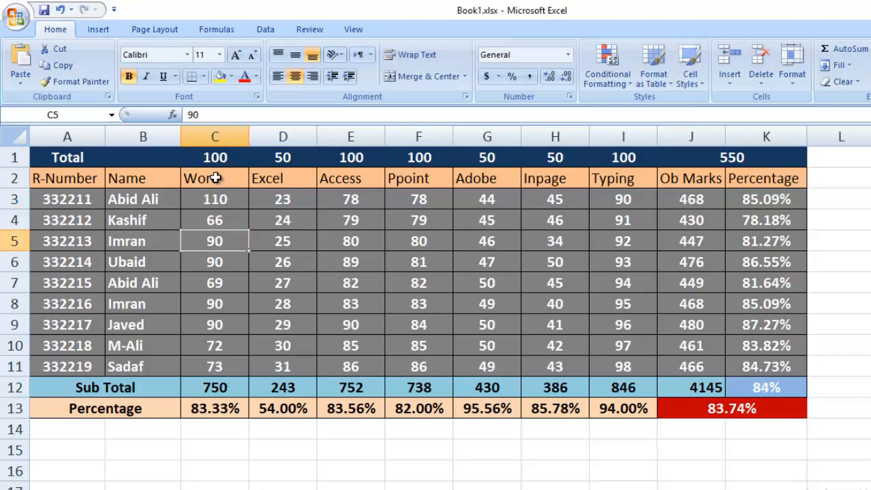
pyautogui.click(212, 158)
pyautogui.click(215, 203)
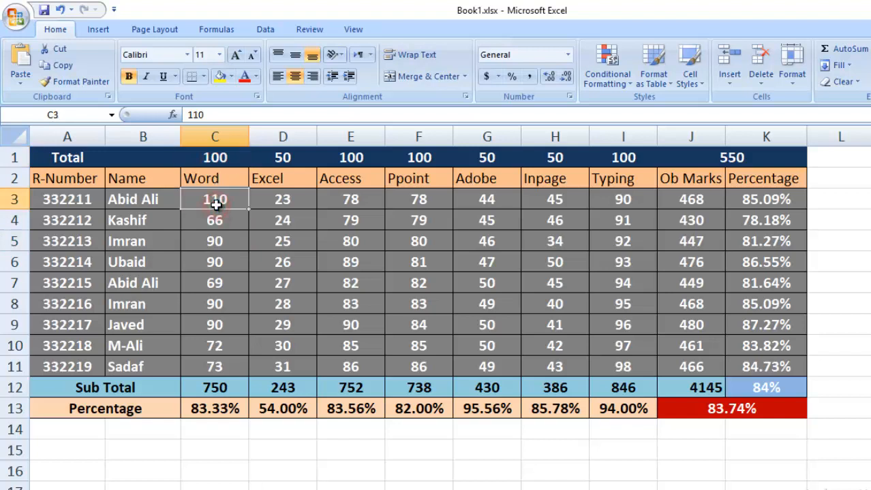
pyautogui.hotkey('ctrl', 'z')
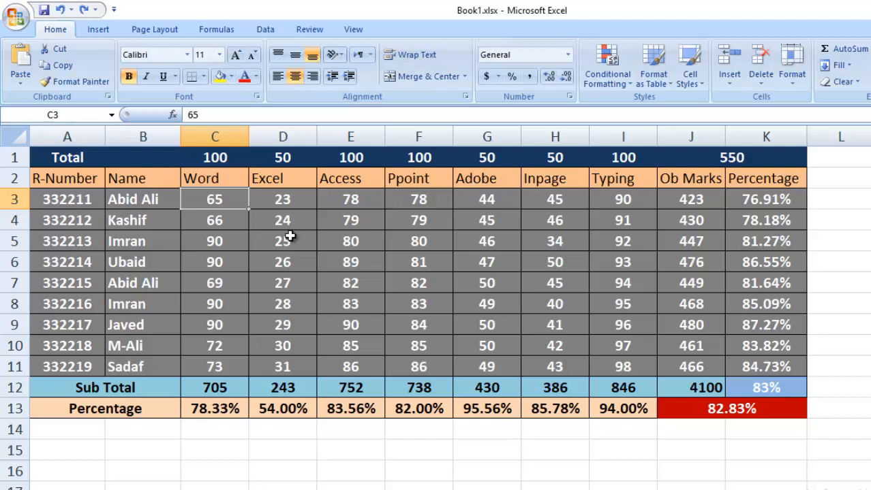
# Step: Examine the marks table A1:K13, comparing the Word total in C1 with the first Word mark in C3
pyautogui.click(81, 160)
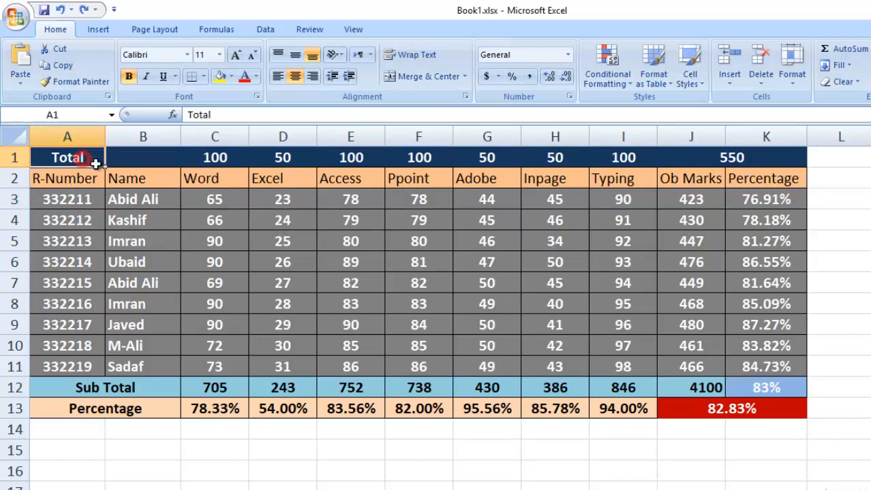
pyautogui.moveTo(96, 164); pyautogui.dragTo(734, 412)
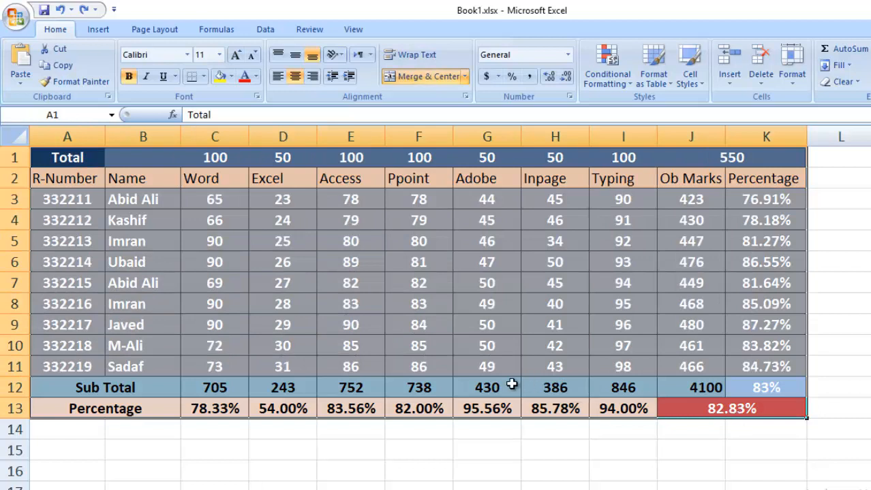
pyautogui.click(326, 253)
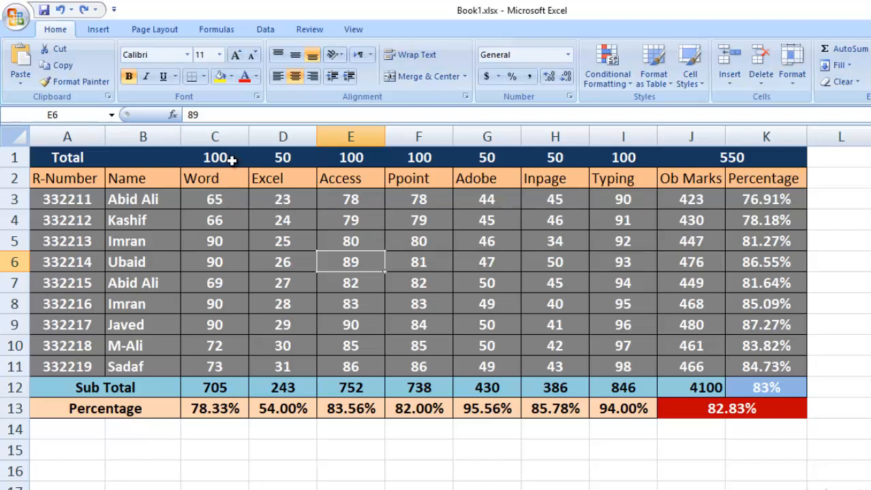
pyautogui.click(229, 162)
pyautogui.click(225, 179)
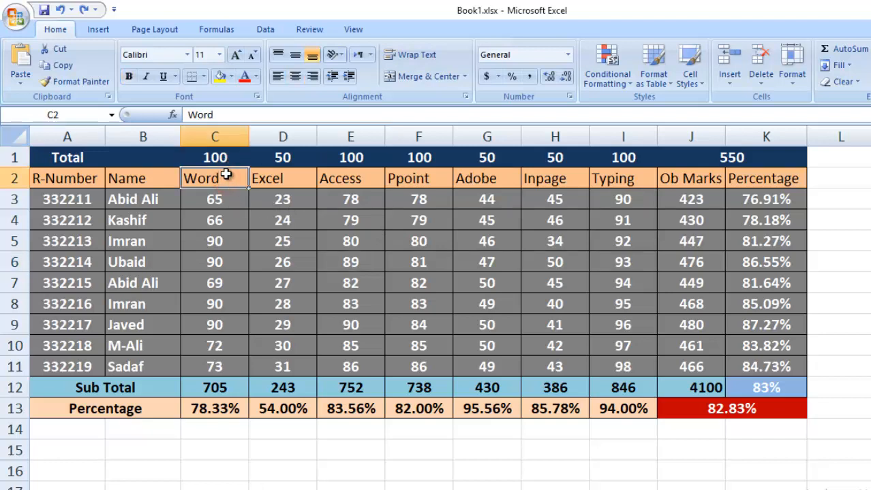
pyautogui.click(225, 160)
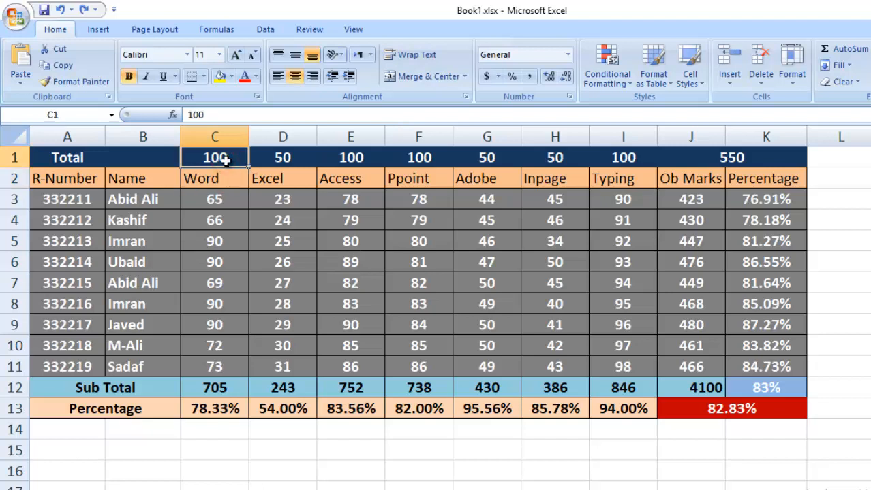
pyautogui.click(216, 200)
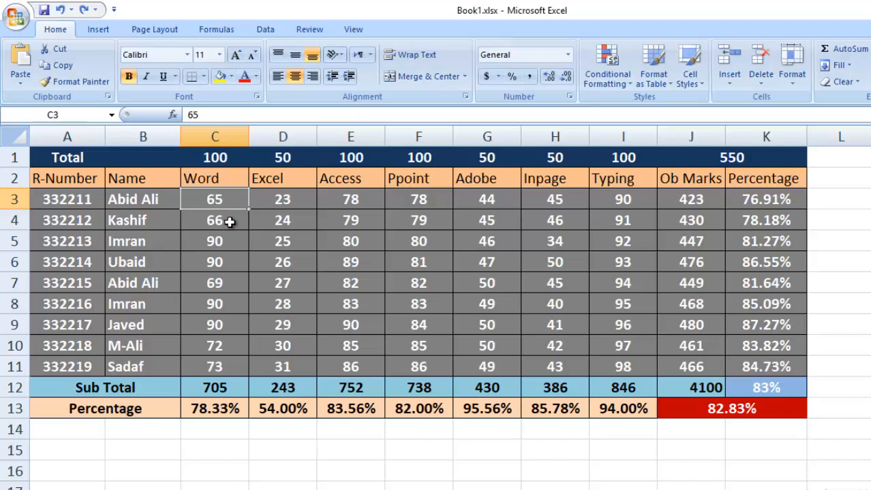
pyautogui.click(229, 159)
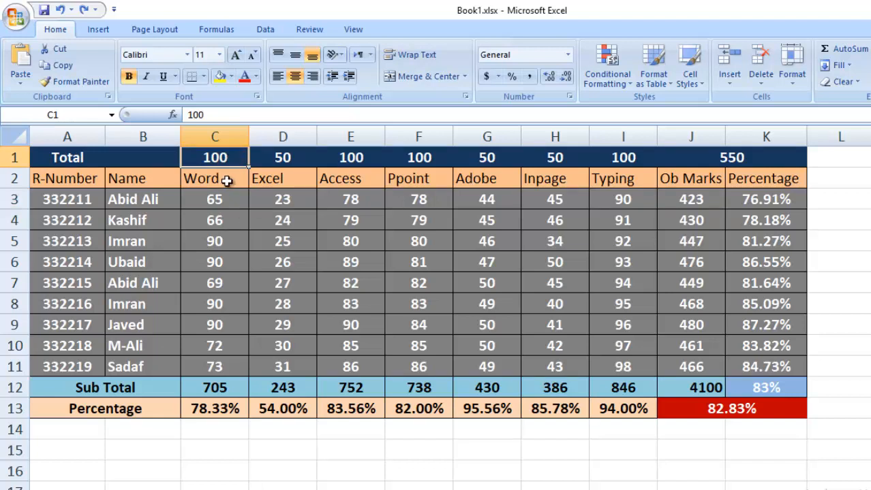
# Step: Open the Data Validation settings for the Word marks in C3:C11
pyautogui.moveTo(228, 198); pyautogui.dragTo(217, 363)
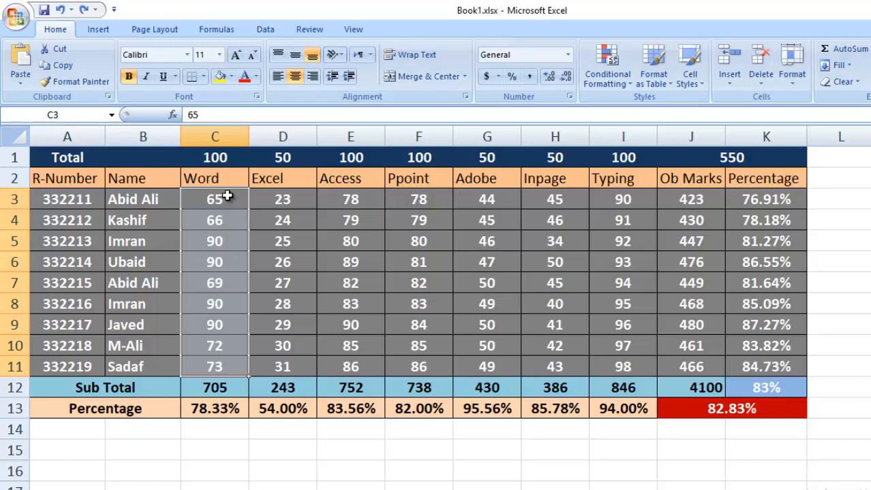
pyautogui.click(258, 200)
pyautogui.click(228, 198)
pyautogui.moveTo(228, 198); pyautogui.dragTo(223, 366)
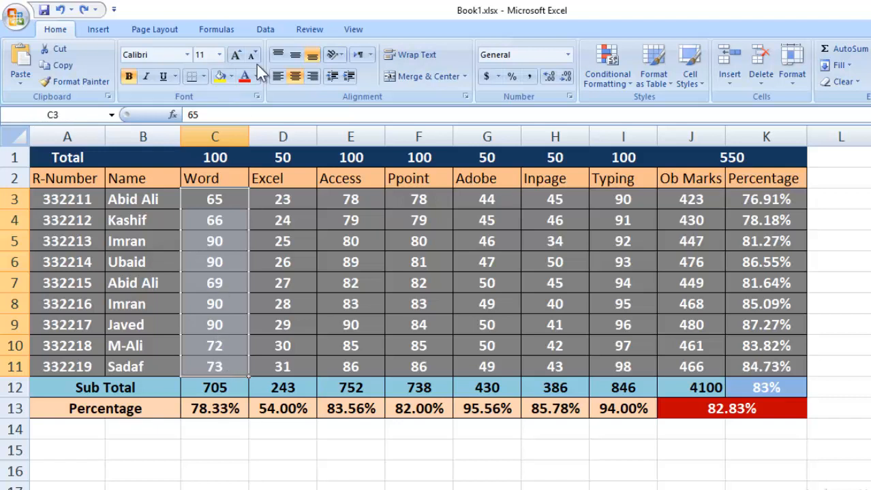
pyautogui.click(272, 30)
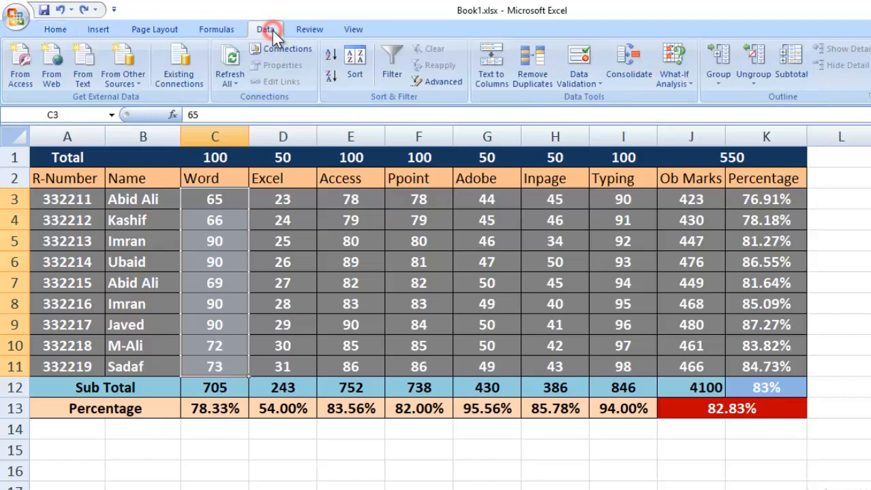
pyautogui.click(580, 66)
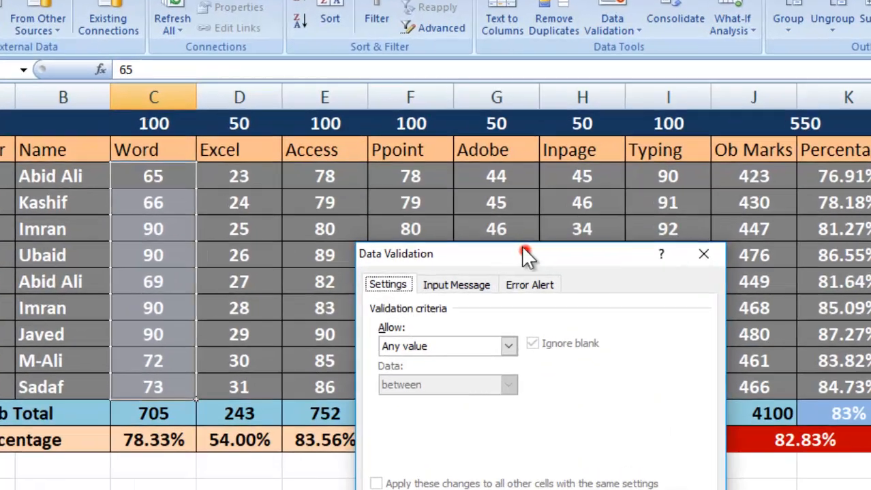
pyautogui.moveTo(512, 262); pyautogui.dragTo(433, 143)
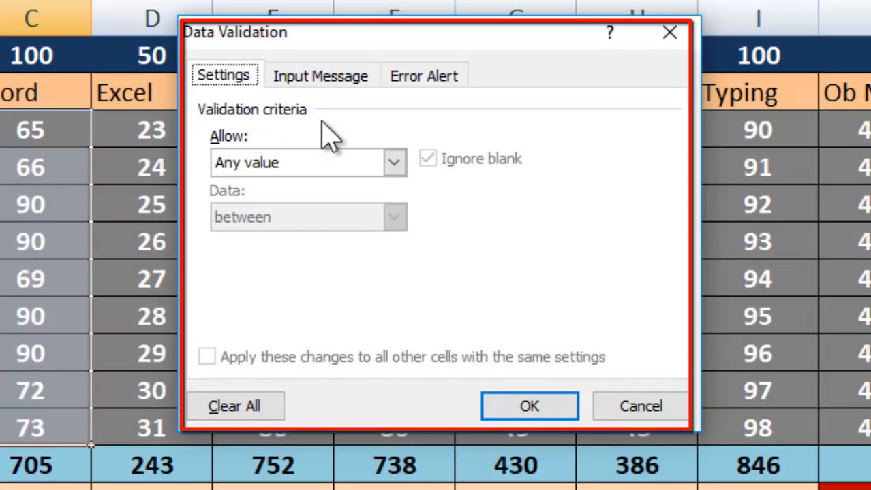
# Step: Restrict the selected Word marks to whole numbers between a minimum of 0 and a maximum of 100
pyautogui.click(395, 164)
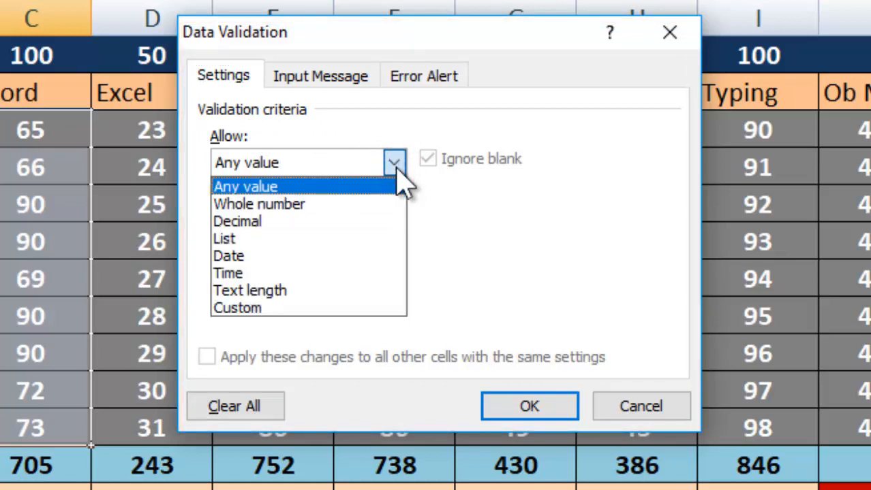
pyautogui.click(366, 203)
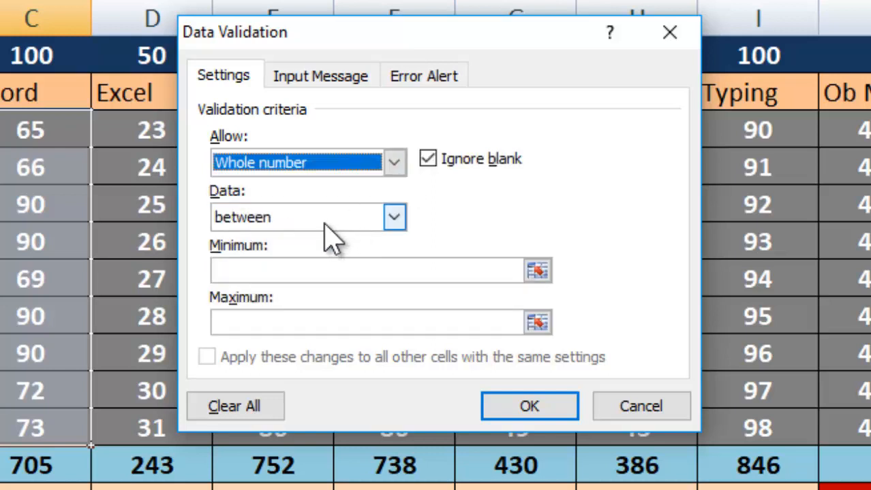
pyautogui.click(392, 219)
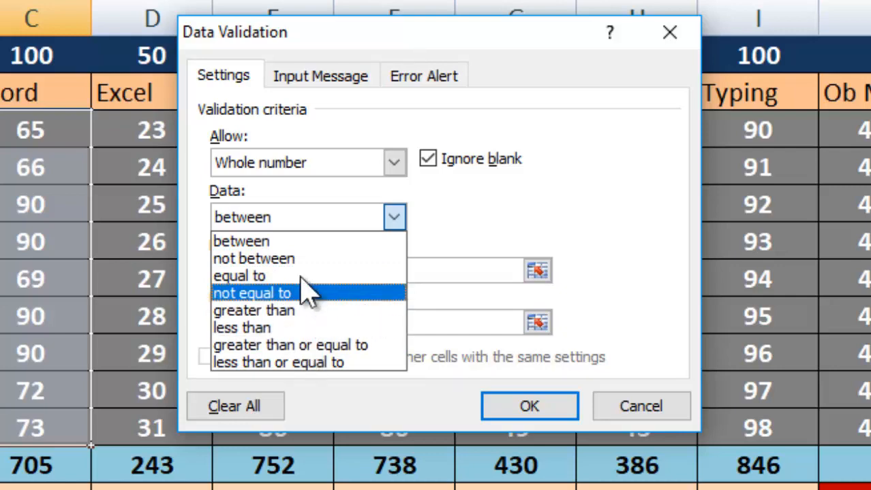
pyautogui.click(290, 242)
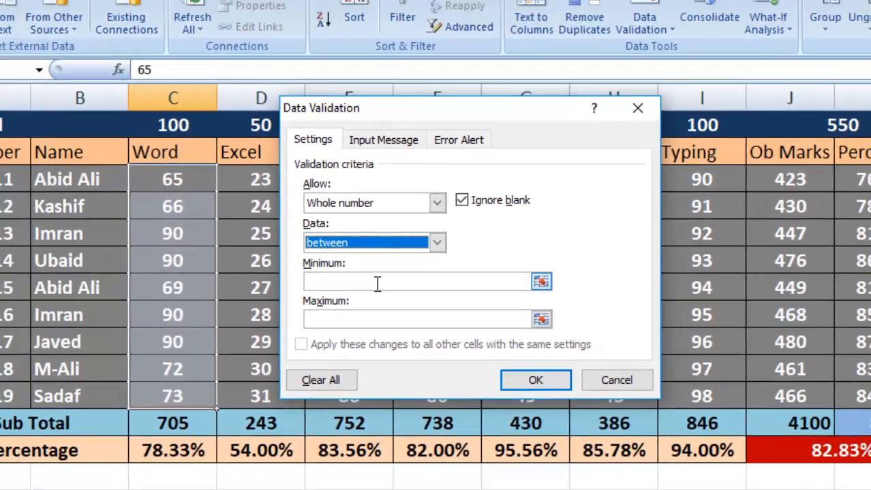
pyautogui.click(307, 271)
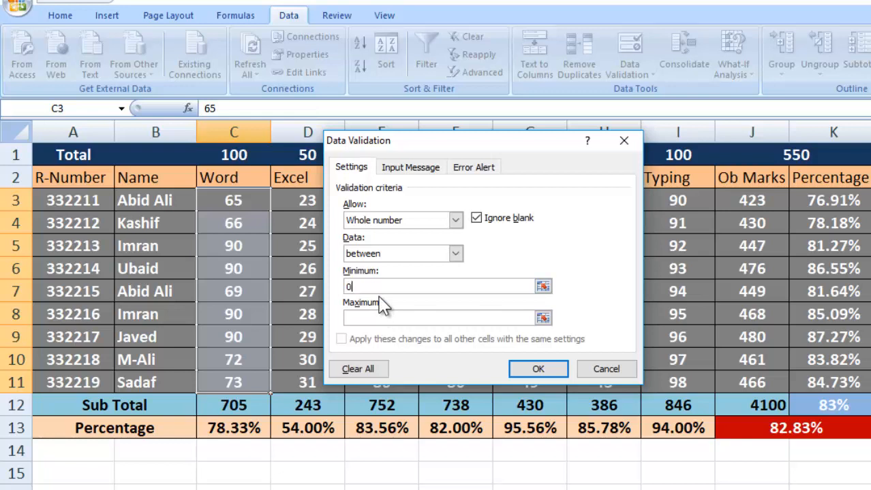
pyautogui.click(376, 317)
pyautogui.click(379, 287)
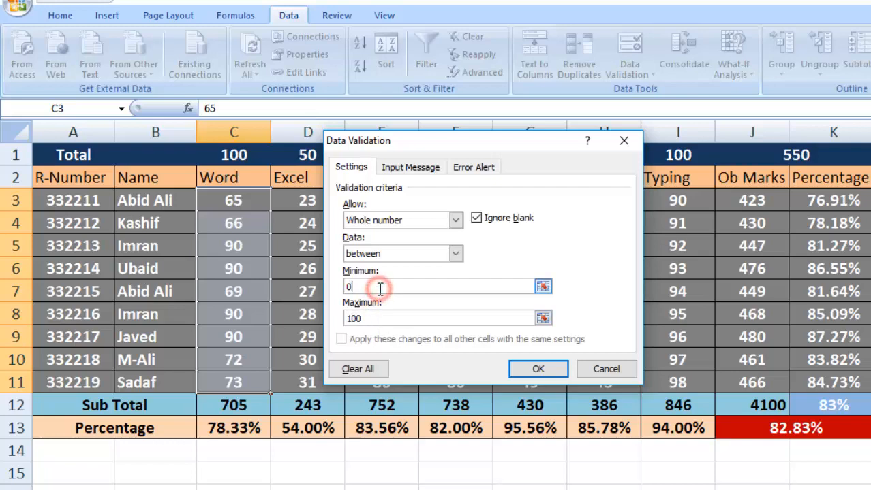
pyautogui.click(525, 374)
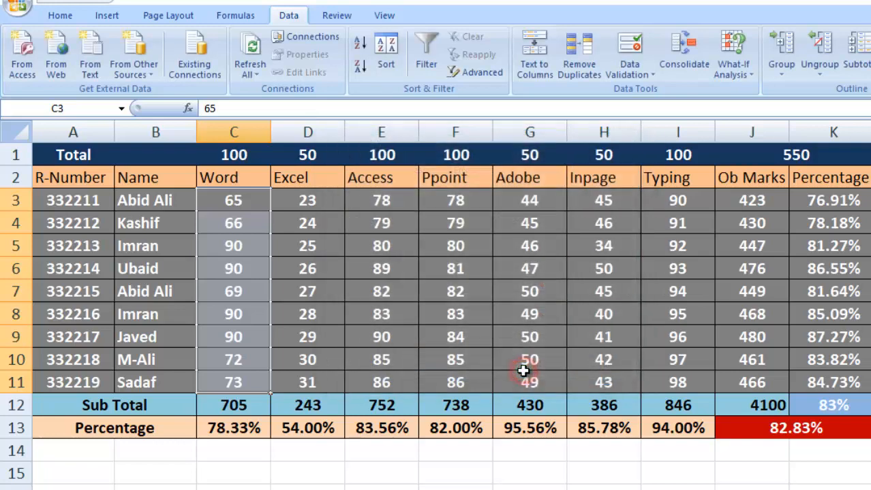
# Step: Test the validation rule by entering 110 in C3 and choose to retry the entry
pyautogui.click(251, 203)
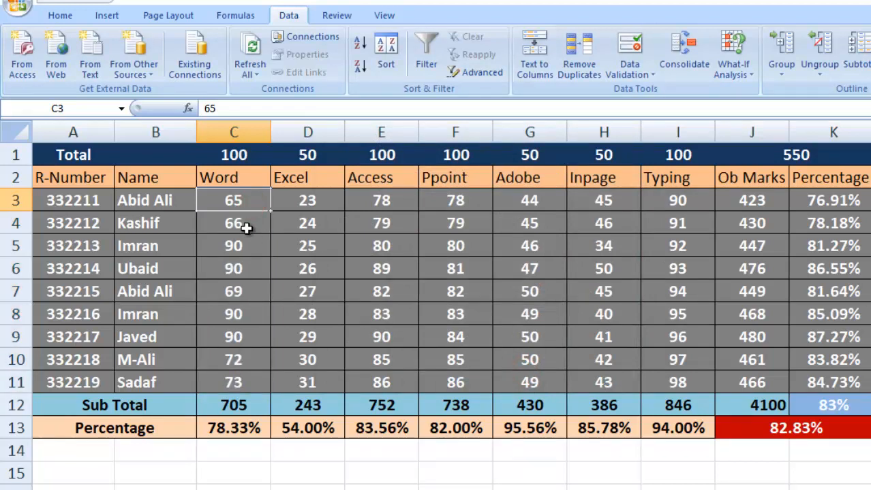
pyautogui.write('11')
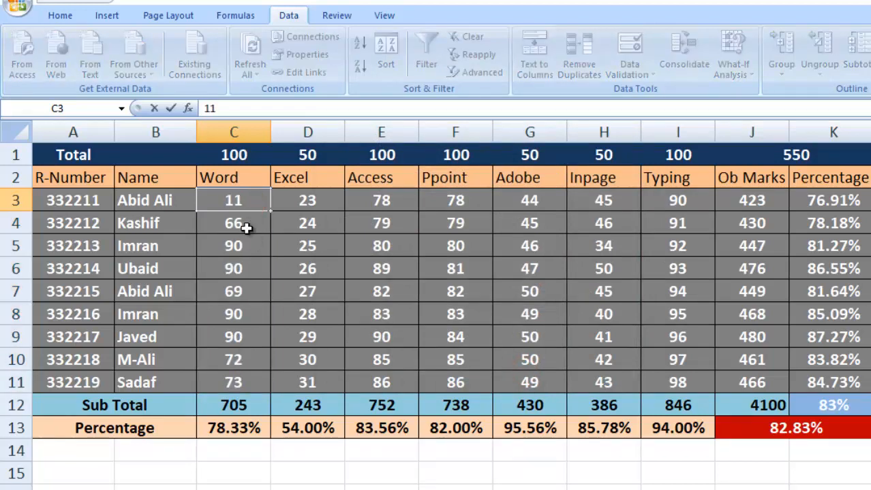
pyautogui.write('0')
pyautogui.press('Return')
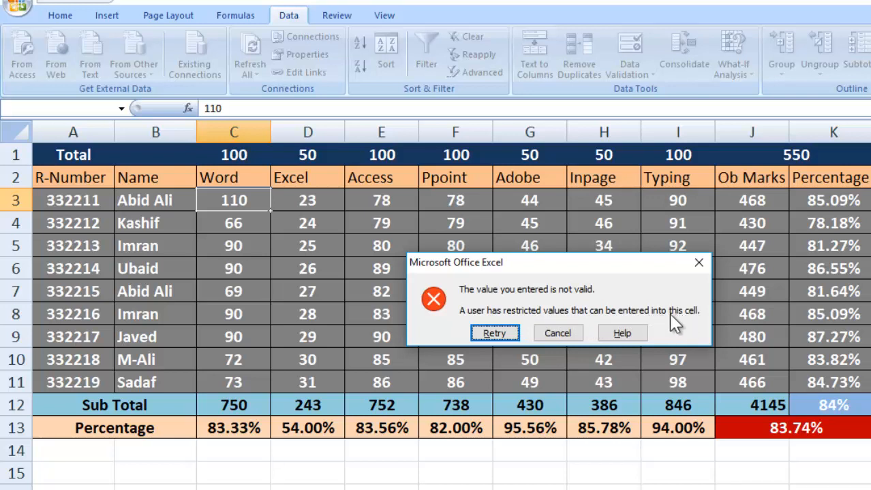
pyautogui.click(513, 334)
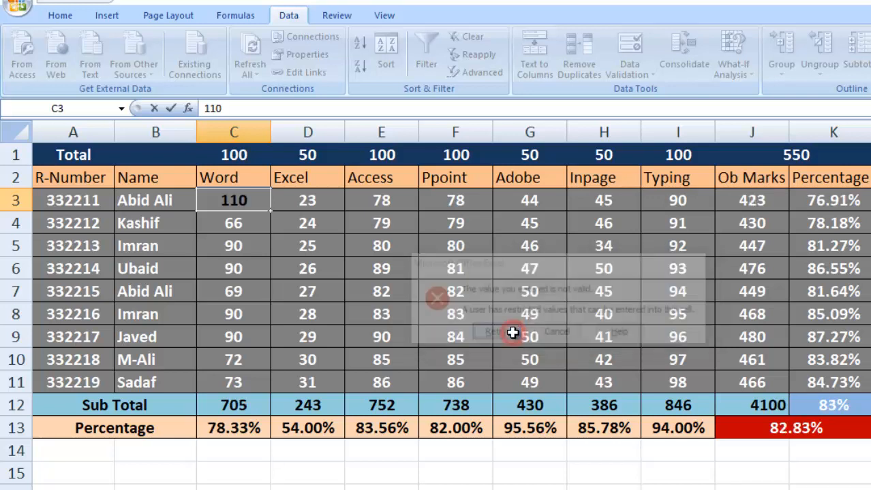
pyautogui.click(233, 224)
pyautogui.click(514, 333)
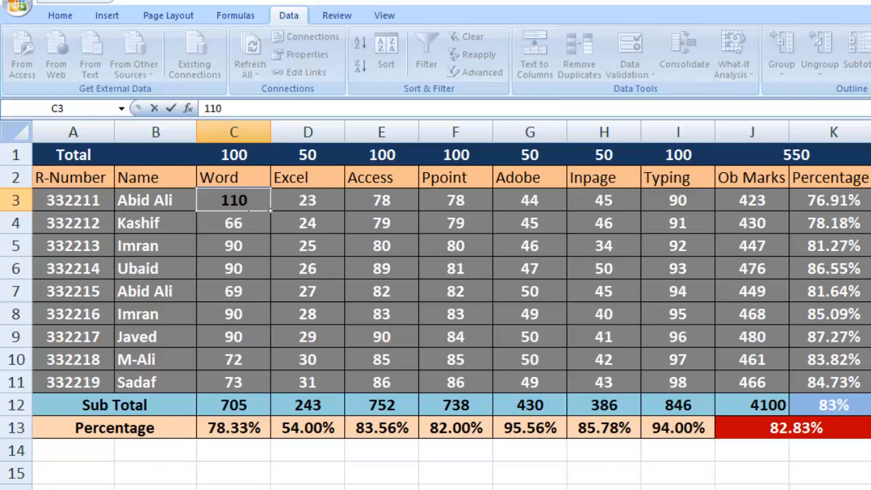
# Step: Set the Word mark in C3 to 66
pyautogui.click(250, 201)
pyautogui.write('66')
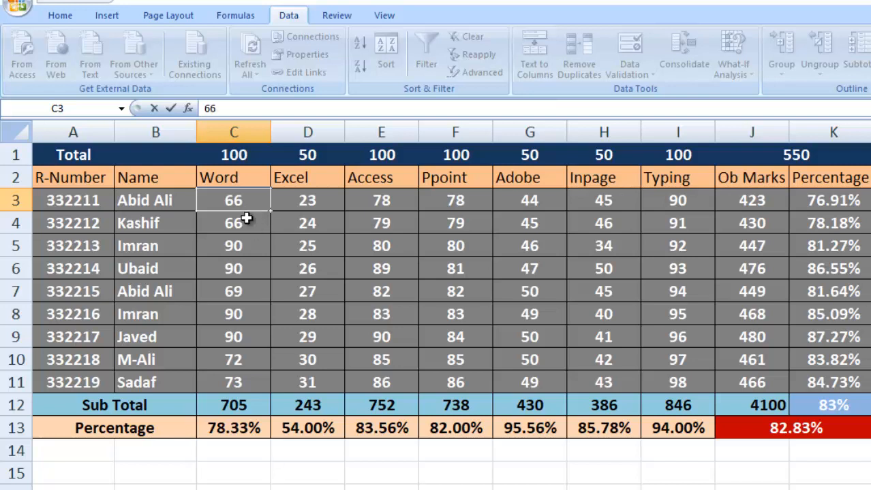
pyautogui.click(247, 218)
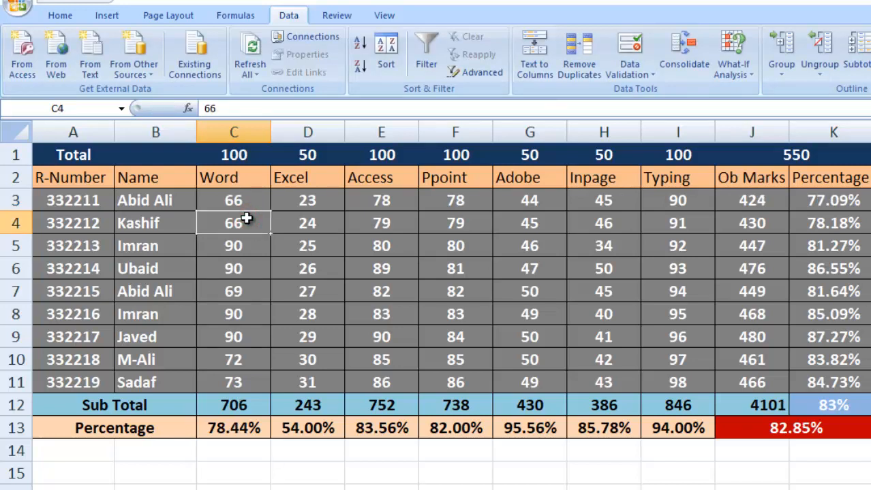
pyautogui.click(246, 202)
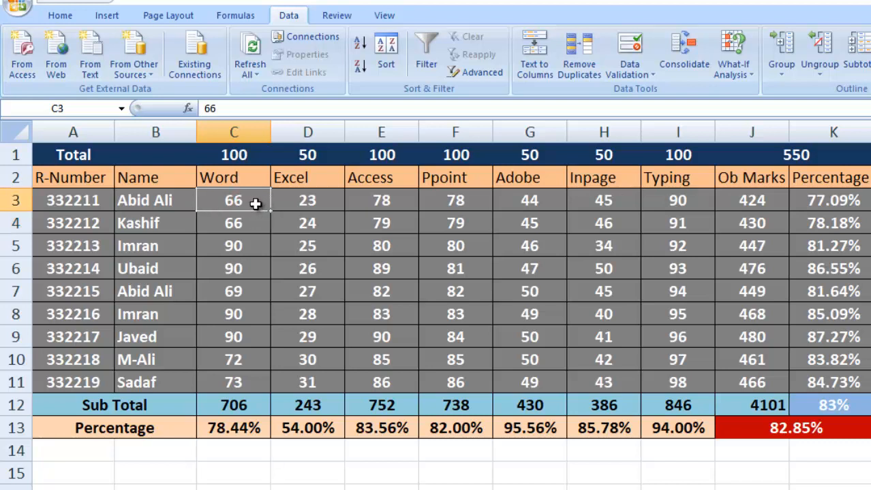
# Step: Open the Data Validation settings for the Excel marks in D3:D11
pyautogui.click(330, 199)
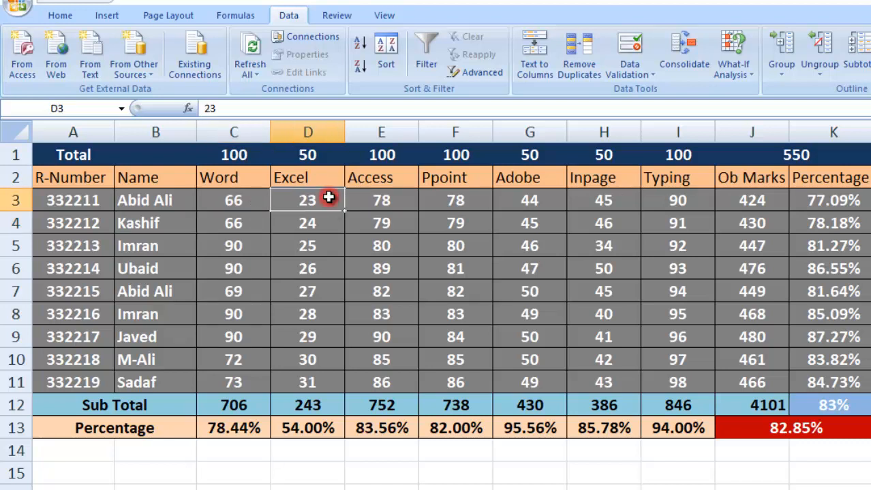
pyautogui.click(309, 156)
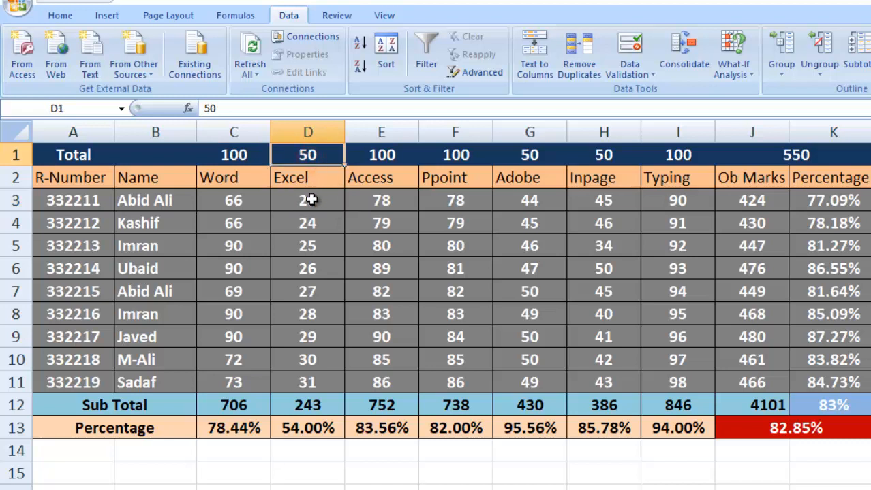
pyautogui.moveTo(310, 199); pyautogui.dragTo(309, 384)
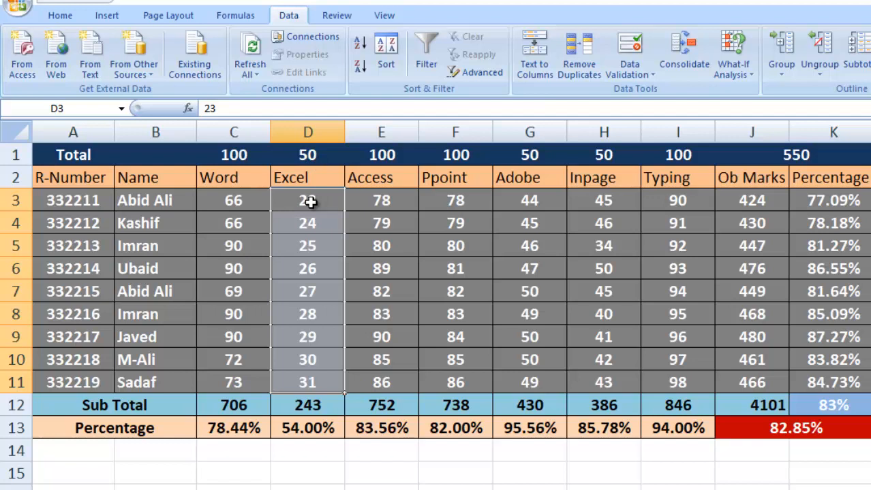
pyautogui.click(317, 132)
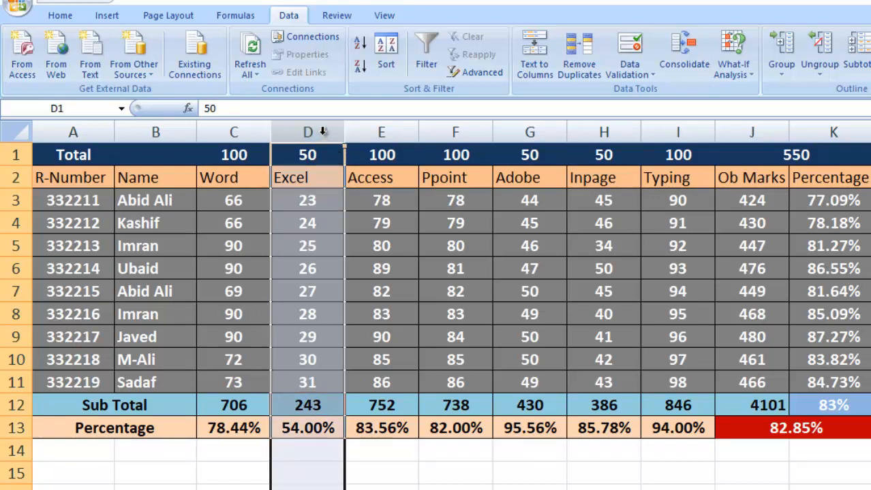
pyautogui.click(369, 132)
pyautogui.click(326, 132)
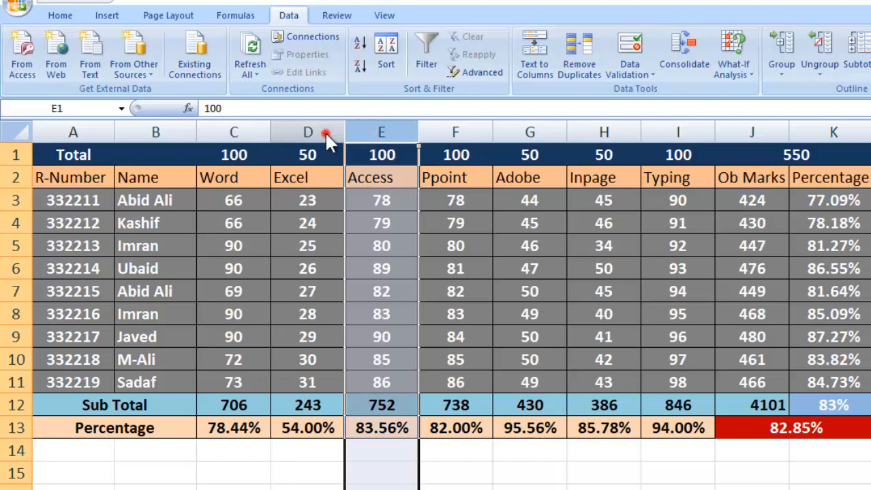
pyautogui.moveTo(312, 198); pyautogui.dragTo(307, 382)
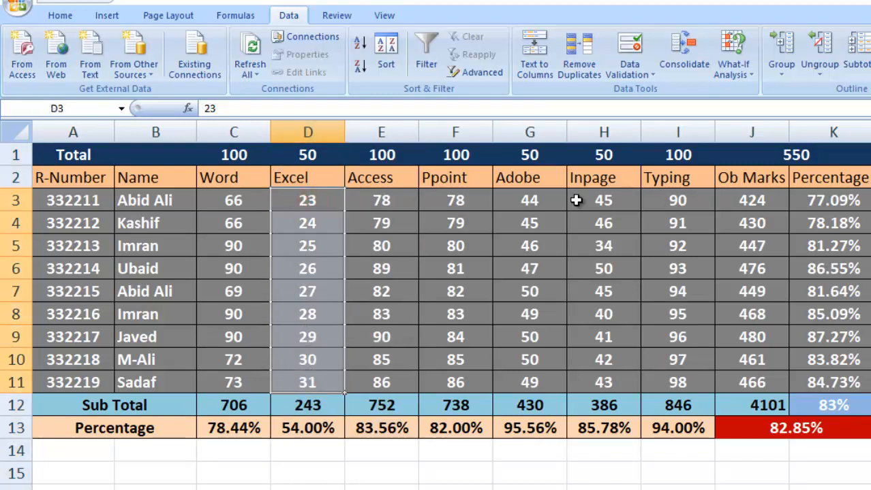
pyautogui.click(630, 49)
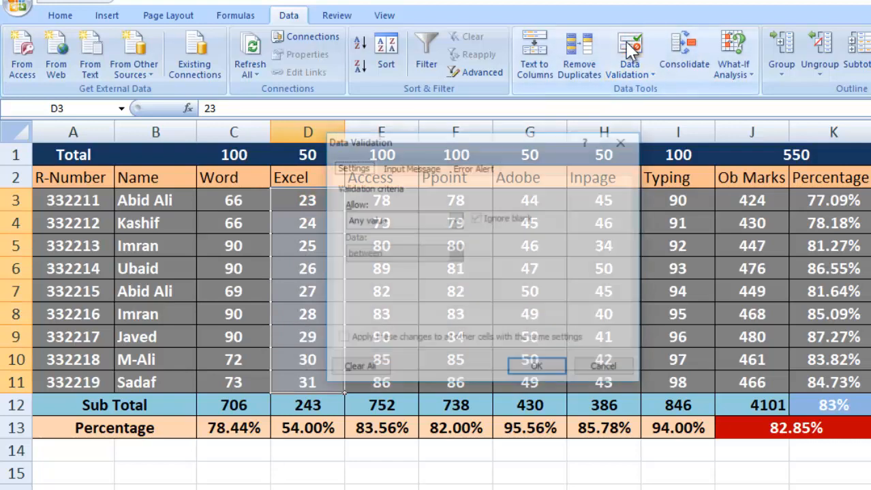
# Step: Restrict the selected Excel marks to whole numbers between a minimum of 0 and a maximum of 50
pyautogui.click(412, 221)
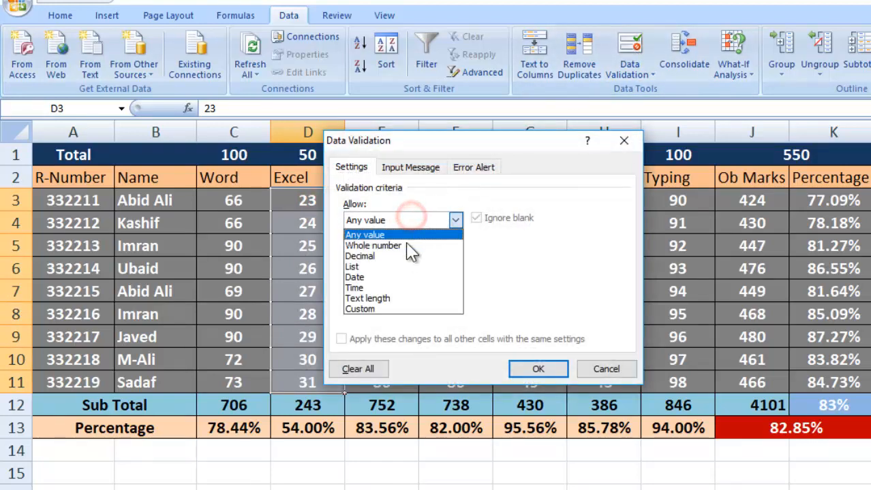
pyautogui.click(403, 244)
pyautogui.click(380, 286)
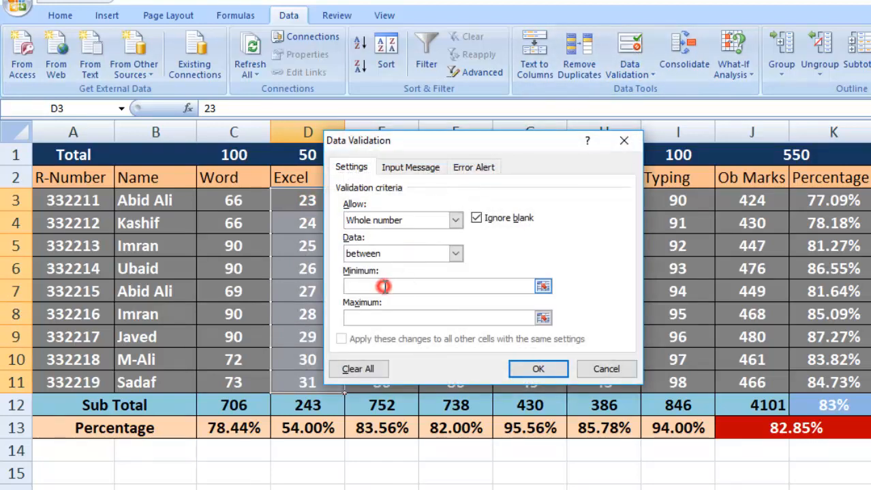
pyautogui.write('0')
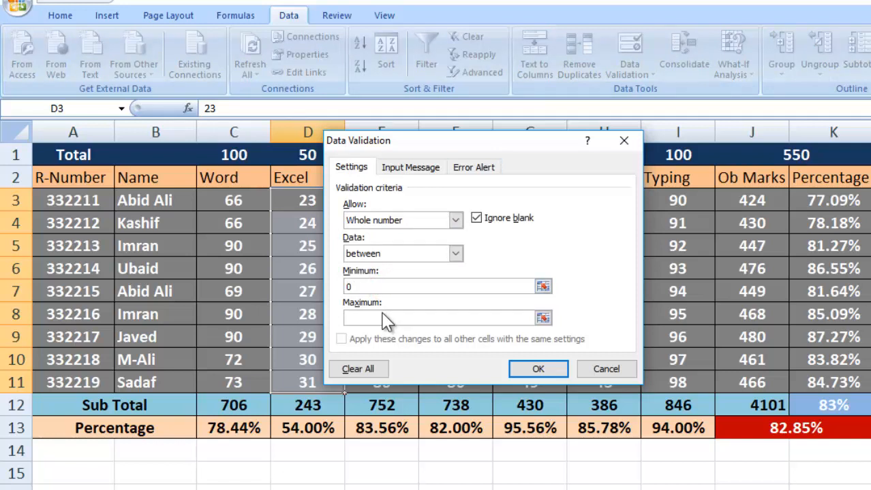
pyautogui.click(381, 316)
pyautogui.write('50')
pyautogui.click(387, 287)
pyautogui.moveTo(409, 146); pyautogui.dragTo(467, 143)
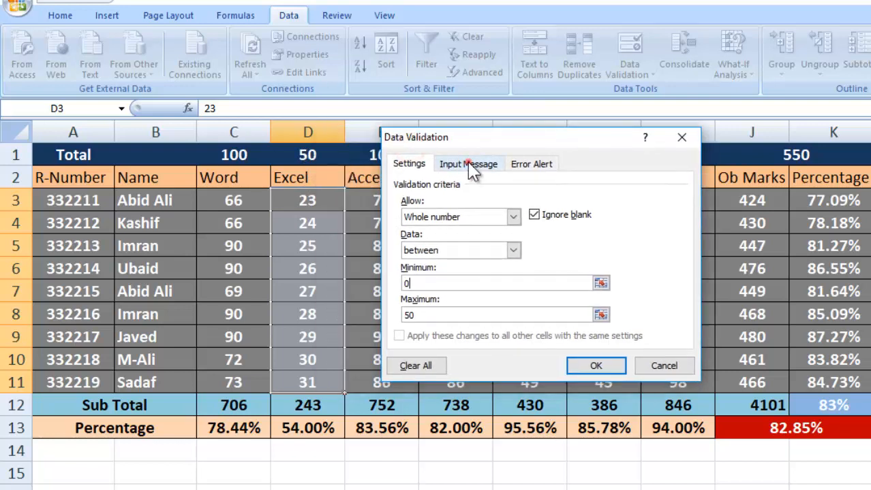
# Step: Add an input message titled "MS Excel" with the text "Enter a number between 0 to 50. Thanks"
pyautogui.click(468, 166)
pyautogui.click(434, 237)
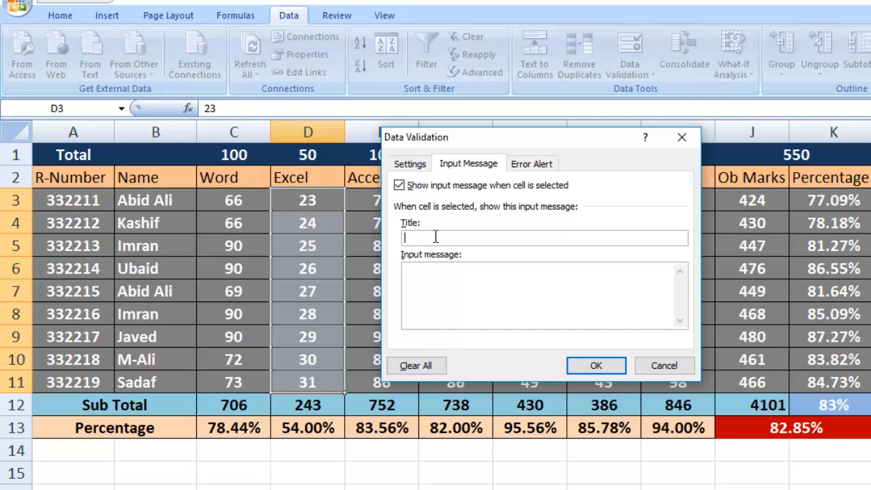
pyautogui.write('MS Excel')
pyautogui.click(427, 267)
pyautogui.click(415, 282)
pyautogui.write('Enter a number Be')
pyautogui.press('BackSpace')
pyautogui.press('BackSpace')
pyautogui.write('between ')
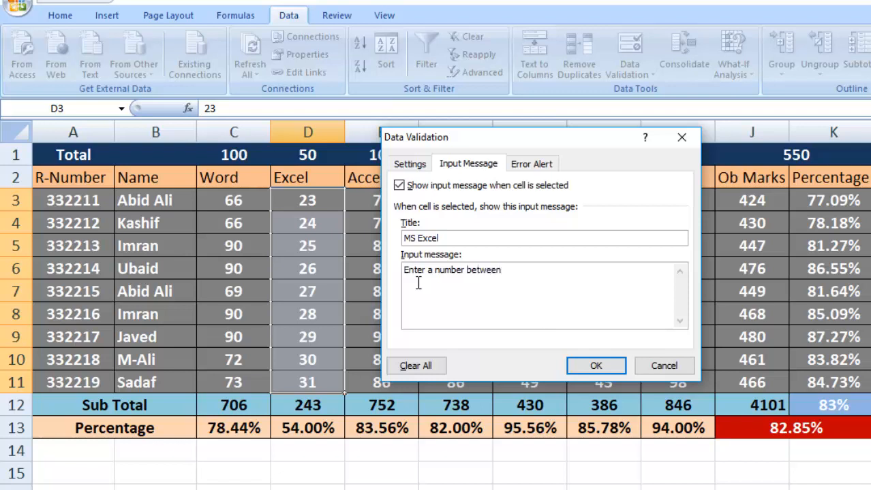
pyautogui.write('0 to 50.tha')
pyautogui.press('BackSpace')
pyautogui.press('BackSpace')
pyautogui.press('BackSpace')
pyautogui.write('Thanks')
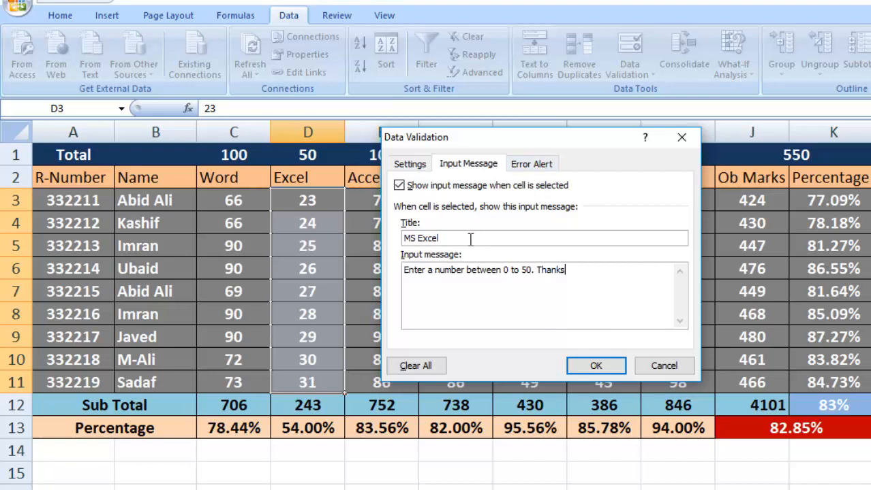
# Step: Define a Stop error alert titled "Wrong Value" reading "Kindly Enter a number between 0 to 50." and apply the validation
pyautogui.click(547, 167)
pyautogui.click(544, 236)
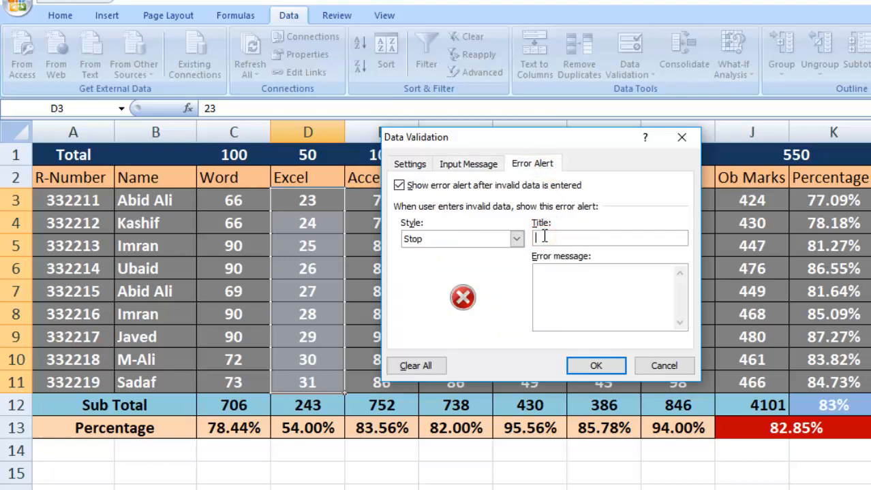
pyautogui.write('Wrong Value')
pyautogui.click(565, 283)
pyautogui.write('Kindly E')
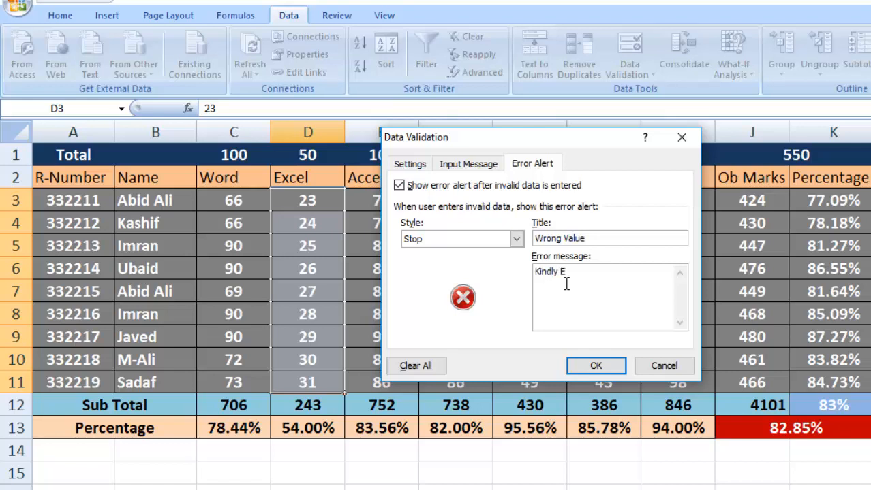
pyautogui.write('nter a number betwe')
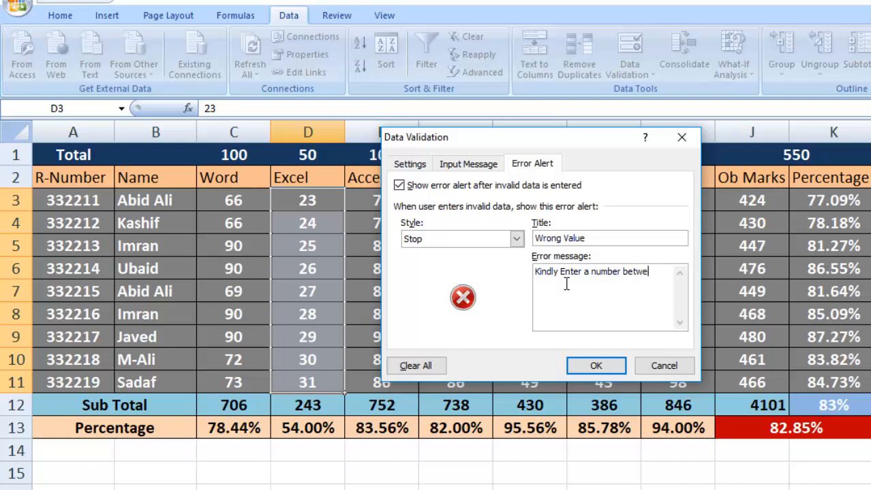
pyautogui.write('en 0 to 50.')
pyautogui.click(594, 366)
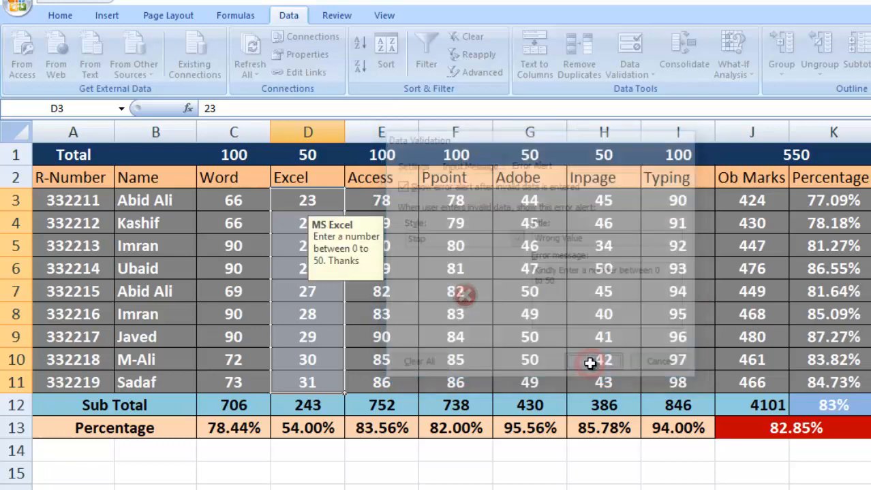
# Step: Test the Excel marks rule by entering 66 in D3, retry the same entry once, and cancel it
pyautogui.click(314, 206)
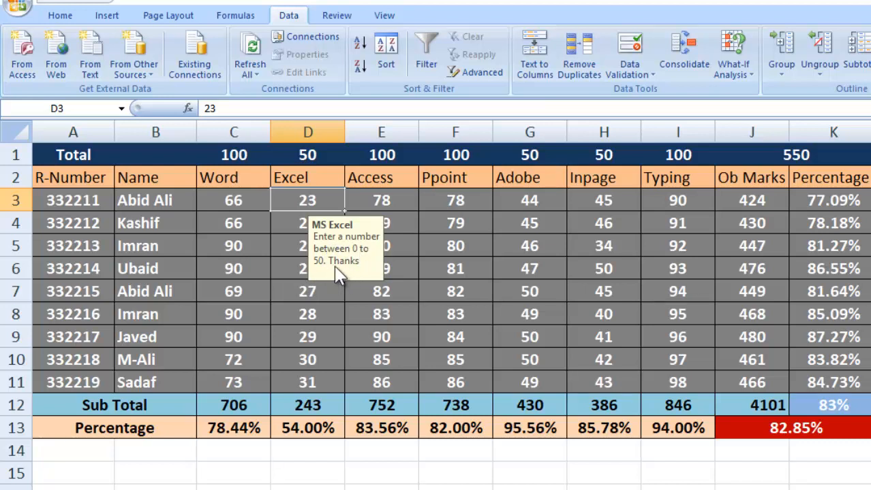
pyautogui.click(302, 226)
pyautogui.click(311, 202)
pyautogui.write('66')
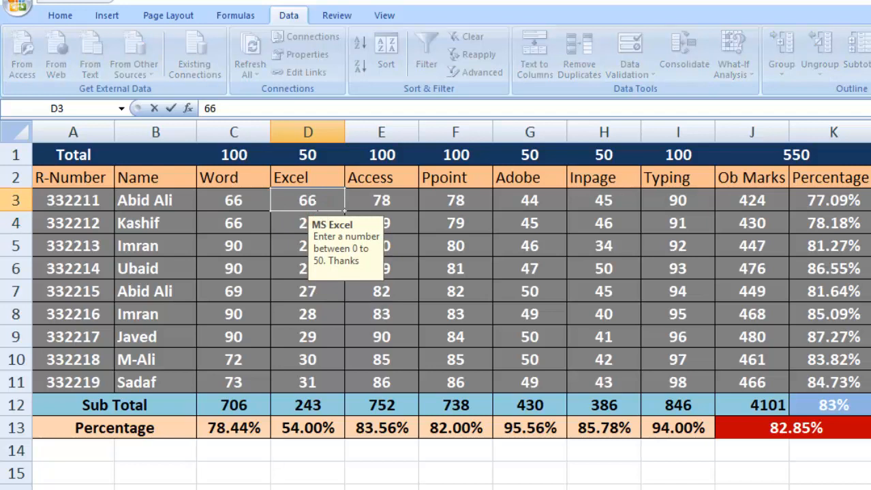
pyautogui.press('Return')
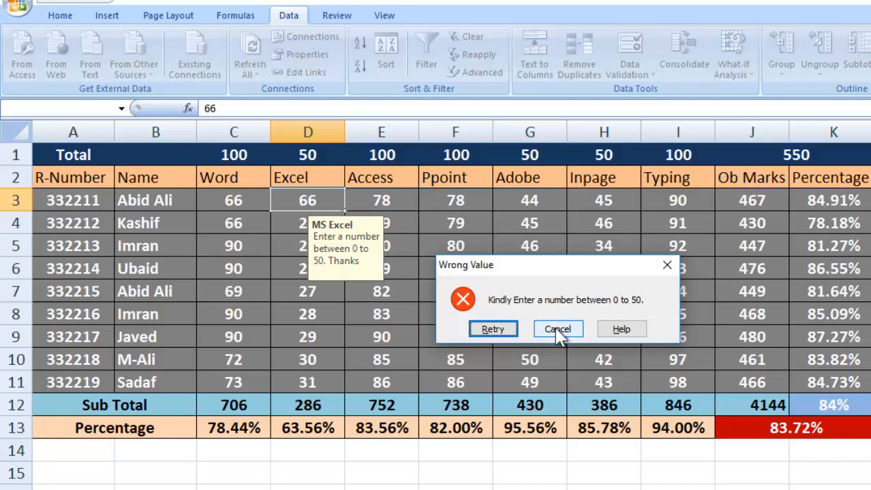
pyautogui.click(494, 329)
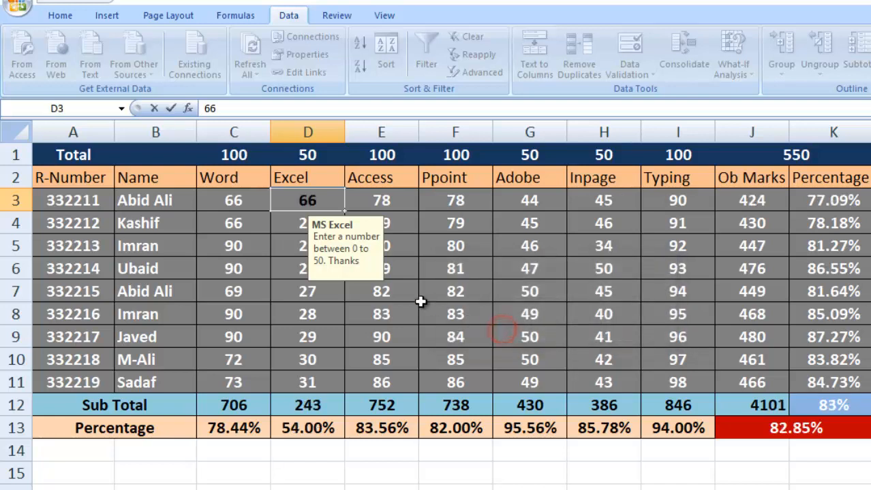
pyautogui.press('Return')
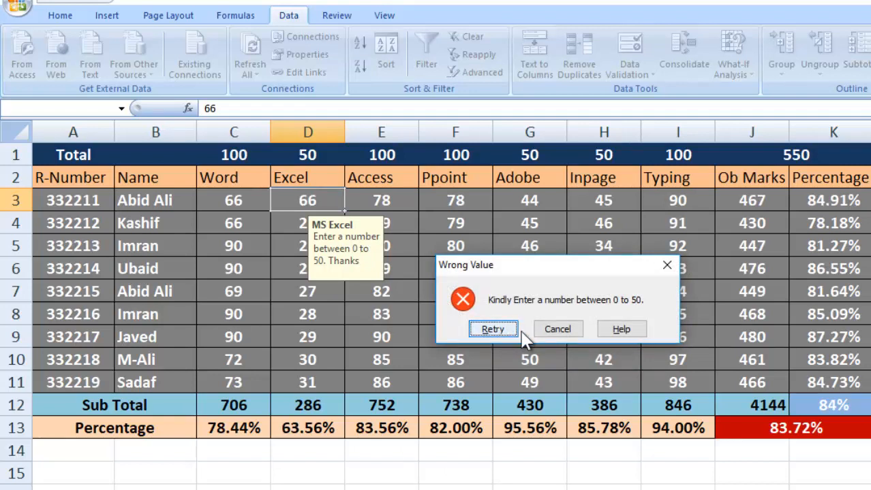
pyautogui.click(556, 330)
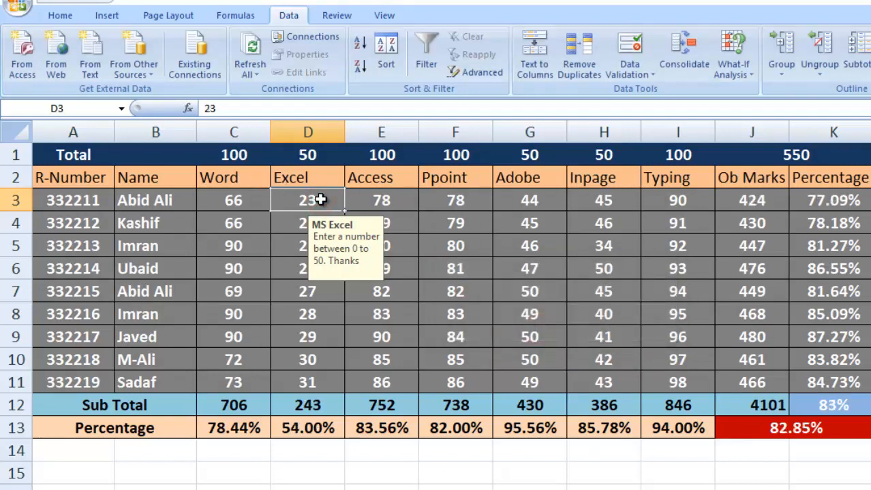
pyautogui.click(302, 220)
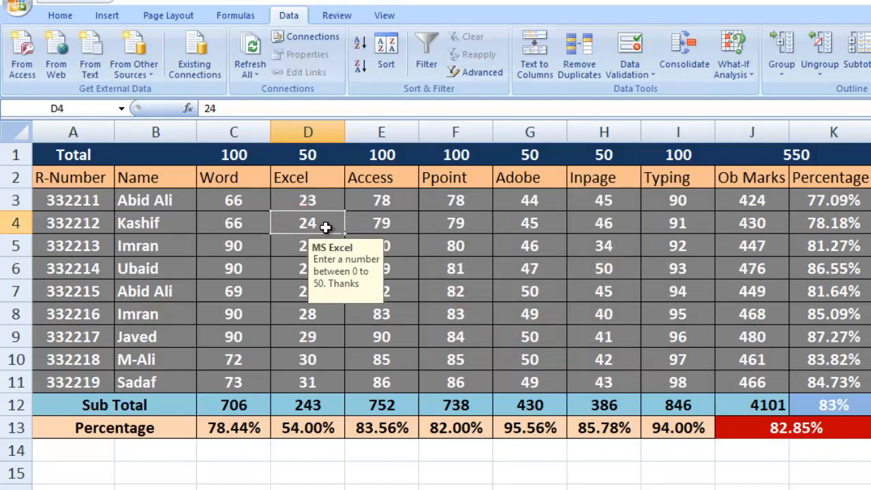
pyautogui.click(304, 198)
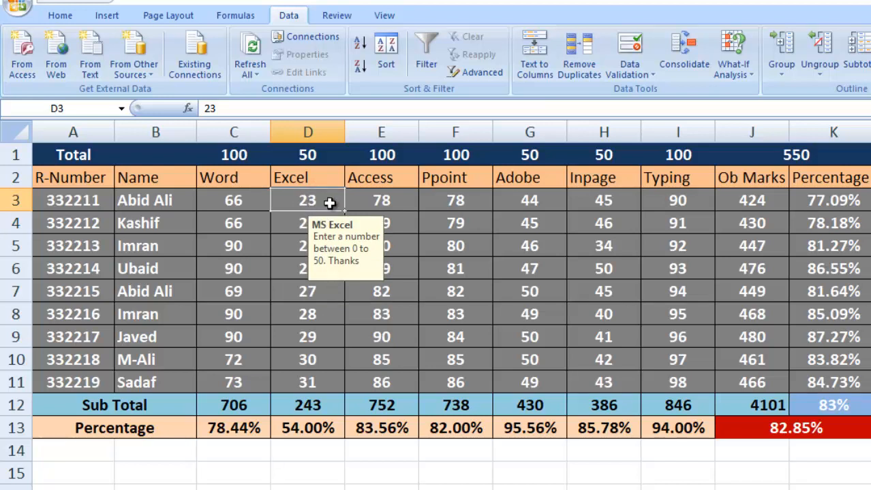
# Step: Test the Word marks rule by entering 122 in C6 and choose to retry the entry
pyautogui.click(252, 203)
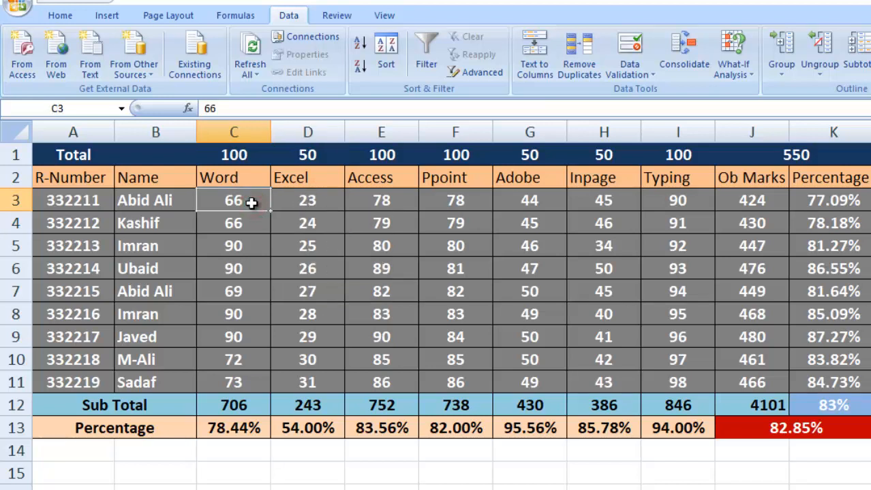
pyautogui.click(251, 203)
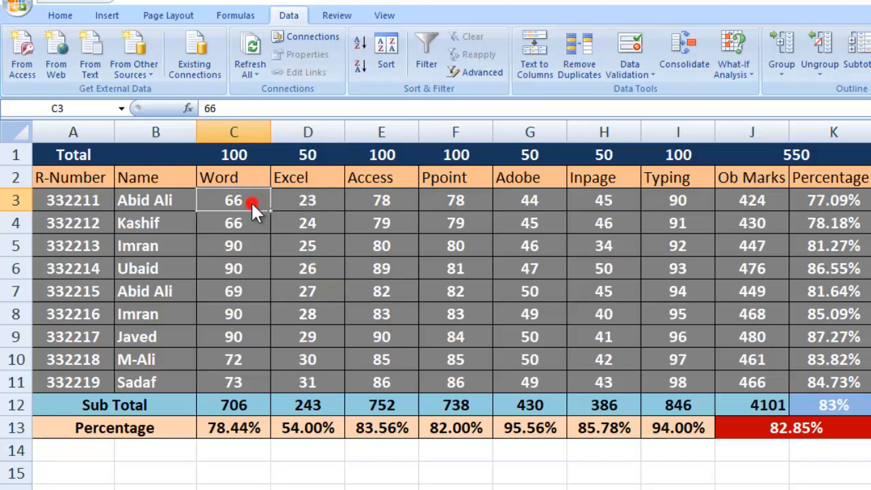
pyautogui.click(248, 266)
pyautogui.press('BackSpace')
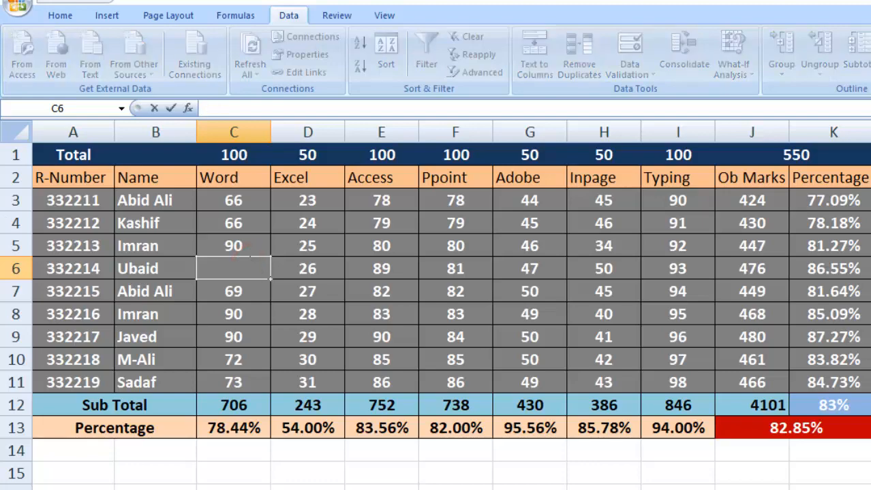
pyautogui.write('122')
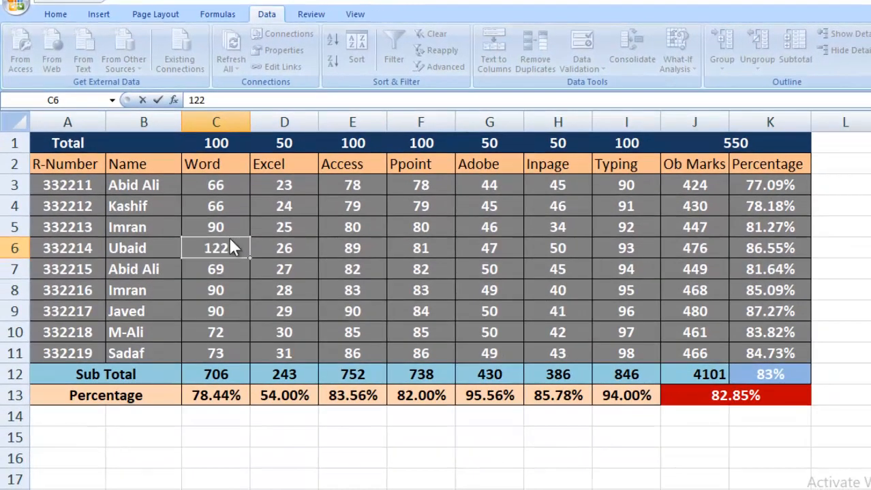
pyautogui.press('Return')
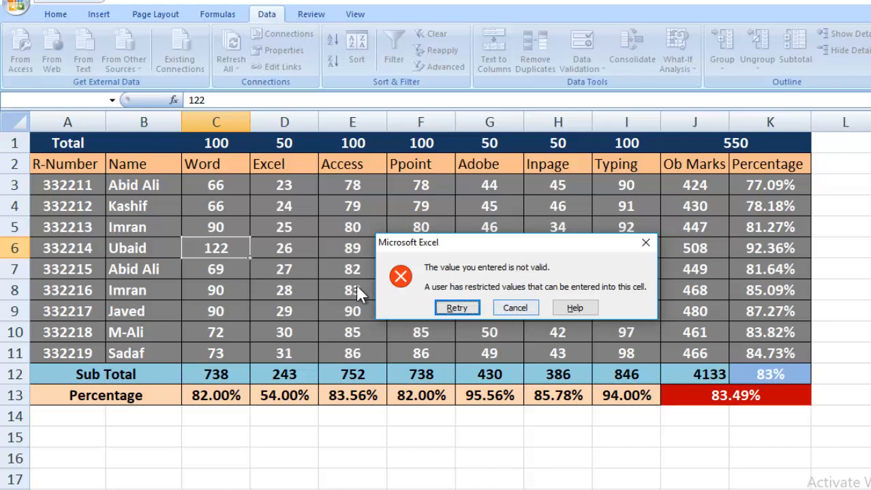
pyautogui.click(456, 309)
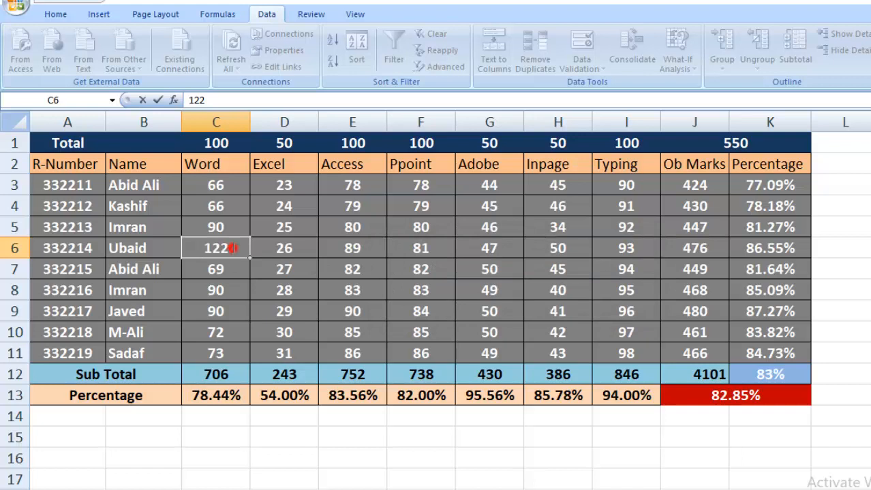
# Step: Set the Word mark in C6 to 80 and select the first Excel mark in D3
pyautogui.press('BackSpace')
pyautogui.press('BackSpace')
pyautogui.press('BackSpace')
pyautogui.write('80')
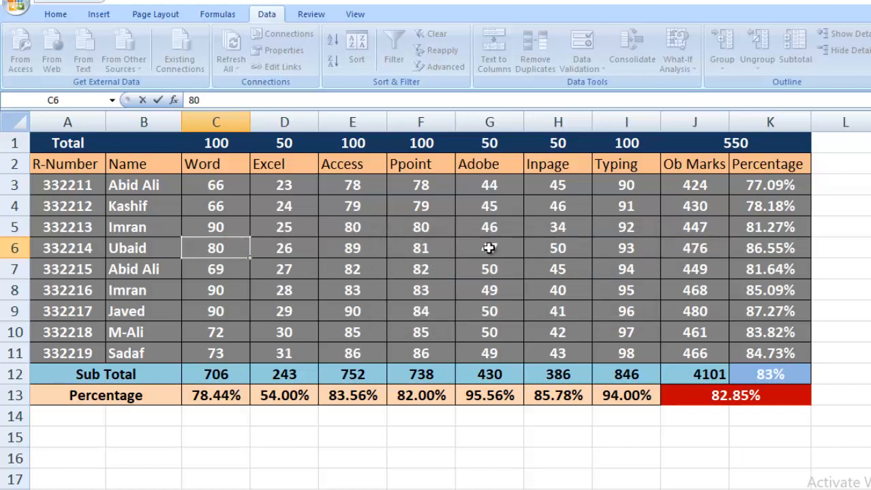
pyautogui.click(605, 247)
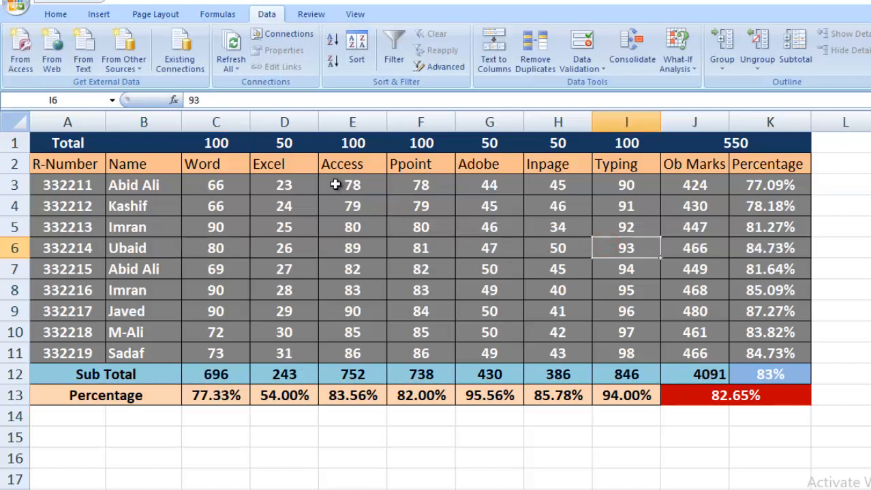
pyautogui.click(288, 185)
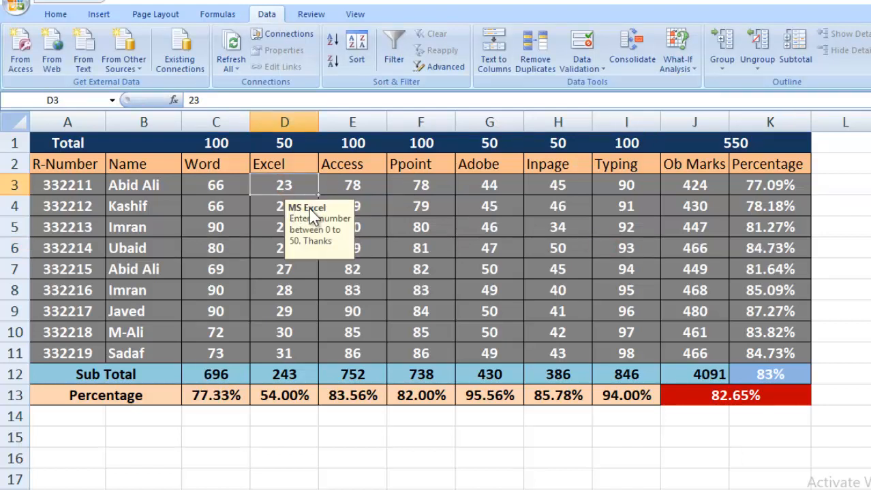
# Step: Restrict the first Access mark in E3 to whole numbers between 0 and 100 with data validation
pyautogui.click(364, 183)
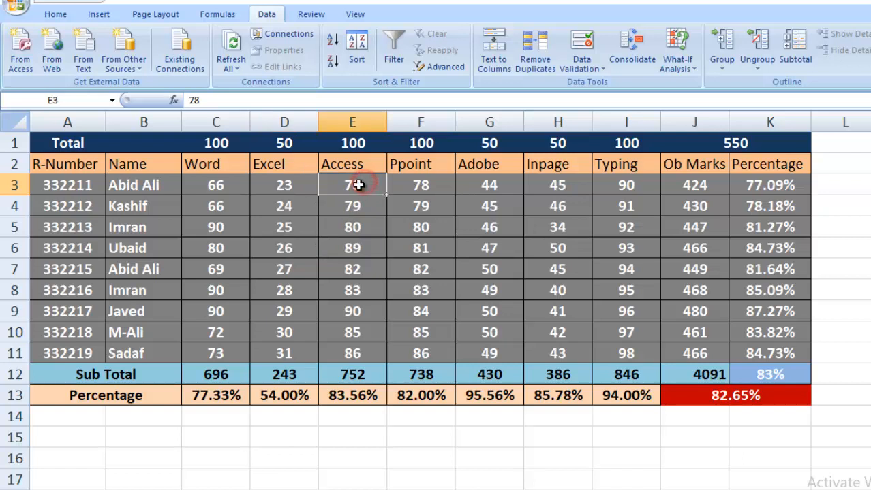
pyautogui.click(283, 191)
pyautogui.click(370, 185)
pyautogui.click(580, 46)
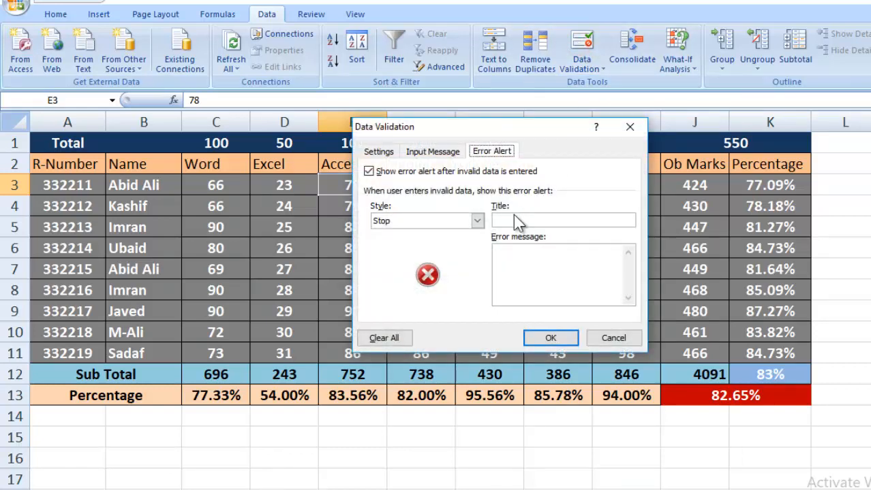
pyautogui.moveTo(440, 133); pyautogui.dragTo(541, 128)
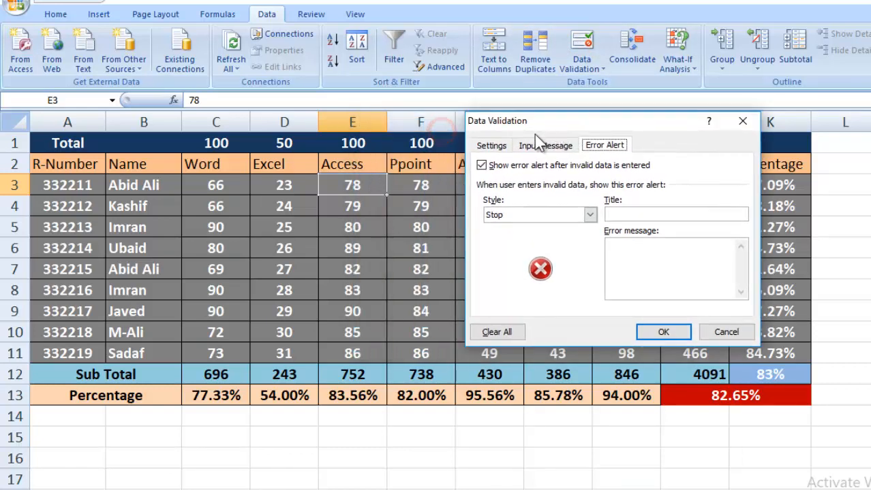
pyautogui.click(493, 143)
pyautogui.click(531, 194)
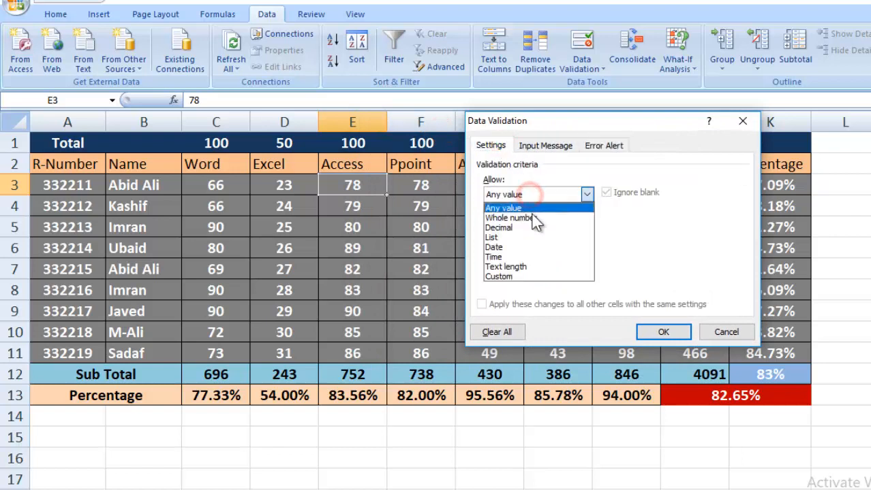
pyautogui.click(515, 213)
pyautogui.click(525, 255)
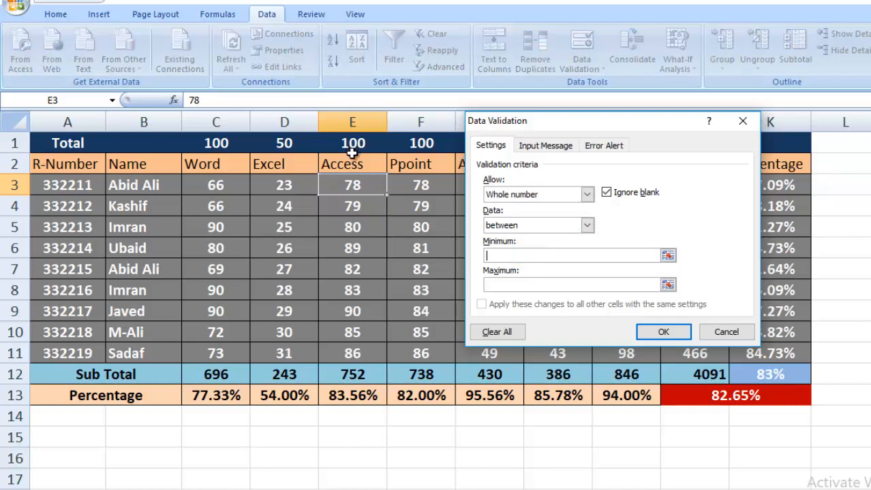
pyautogui.write('0')
pyautogui.click(501, 284)
pyautogui.write('100')
pyautogui.click(523, 256)
pyautogui.click(520, 284)
# Step: Add an input message titled "MS Access" reading "dalta da 0 na da 100 pora number olika."
pyautogui.click(548, 145)
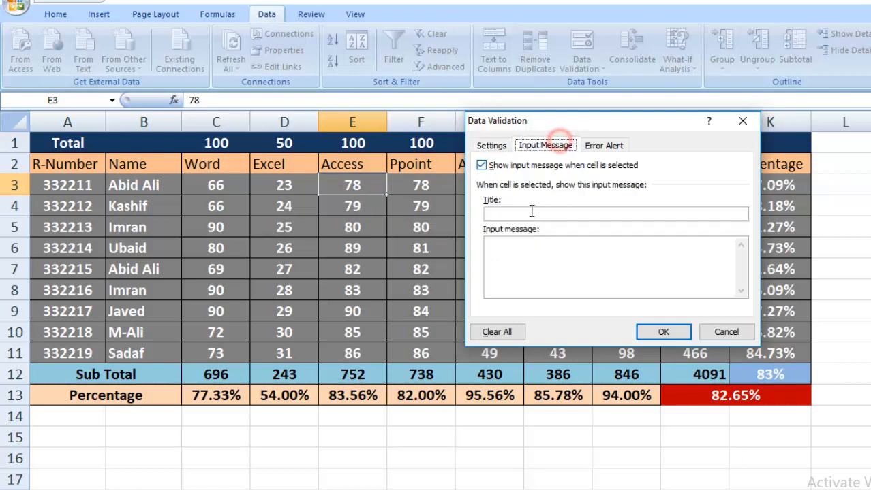
pyautogui.click(529, 214)
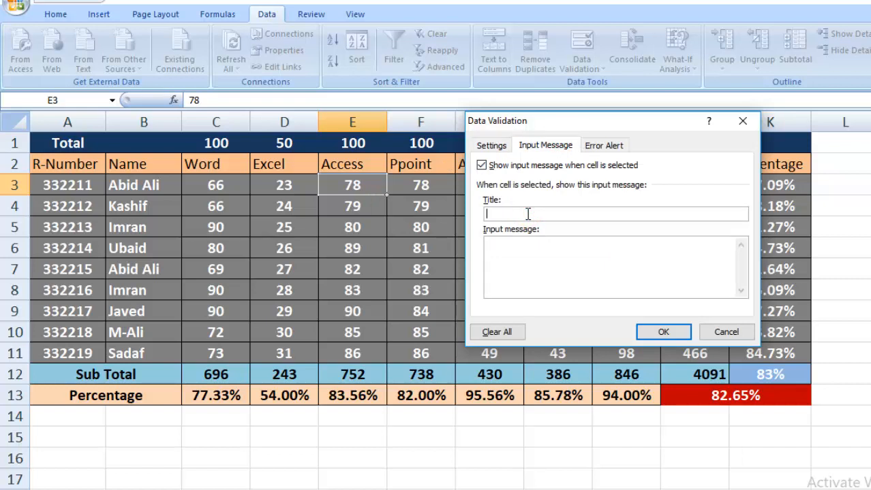
pyautogui.write('MS Access')
pyautogui.click(529, 254)
pyautogui.write('dalta da ')
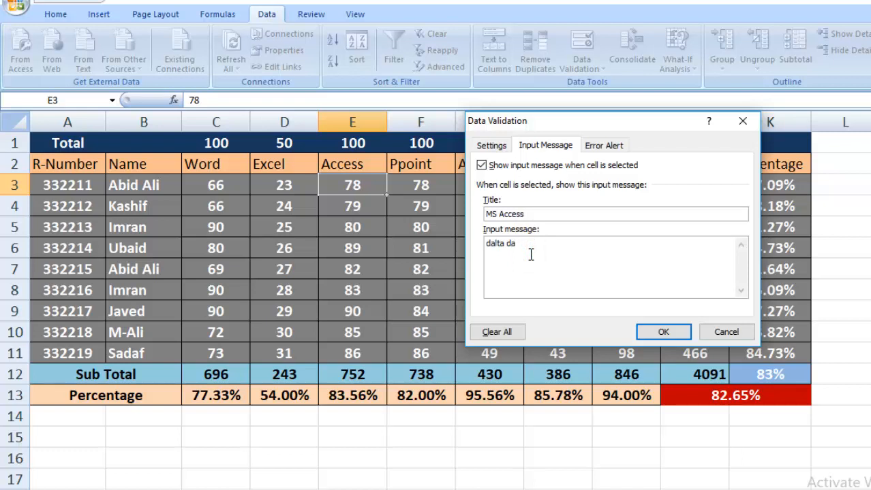
pyautogui.write('0 na ')
pyautogui.write('da')
pyautogui.write(' `00')
pyautogui.press('BackSpace')
pyautogui.press('BackSpace')
pyautogui.press('BackSpace')
pyautogui.write('100 pora number olika.')
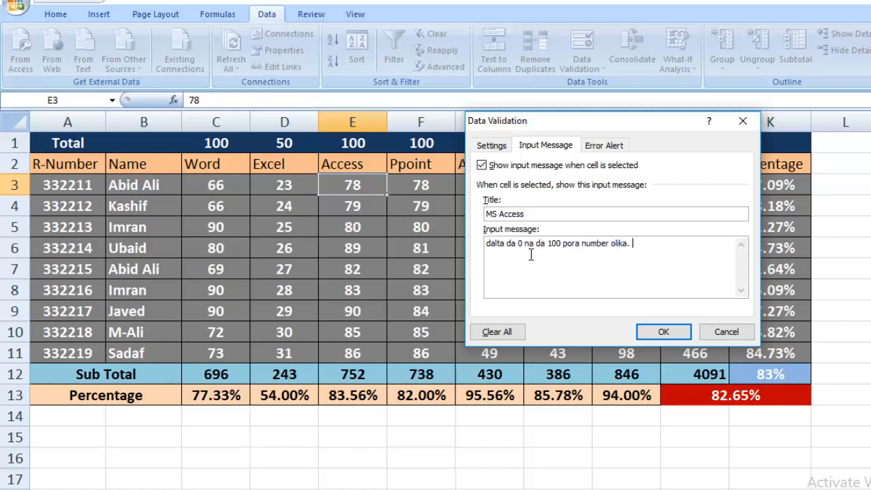
# Step: Define a Stop error alert titled "Galat dai" reading "dalta da 0 na da 100 pora lekal pakar wo." and apply the validation
pyautogui.click(599, 147)
pyautogui.click(624, 215)
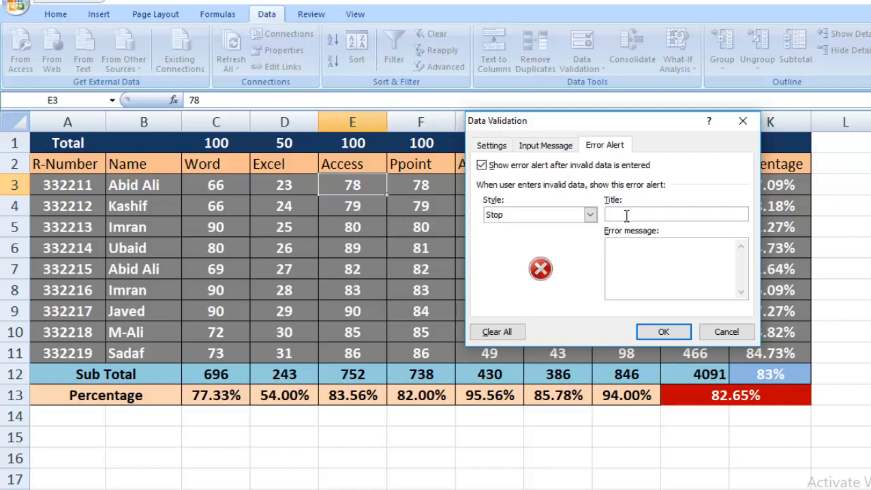
pyautogui.write('Galat dai')
pyautogui.click(628, 244)
pyautogui.write('dalta da 0 na da 100 pora lek')
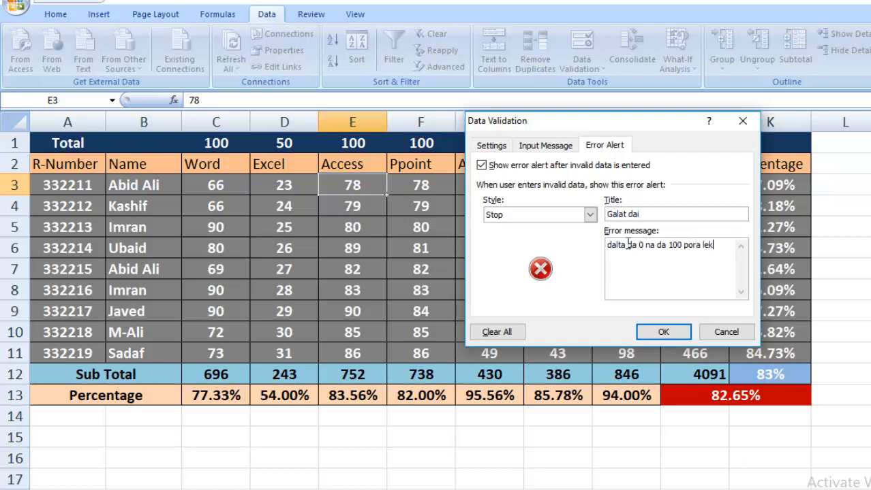
pyautogui.write('al pakar wo.')
pyautogui.click(671, 332)
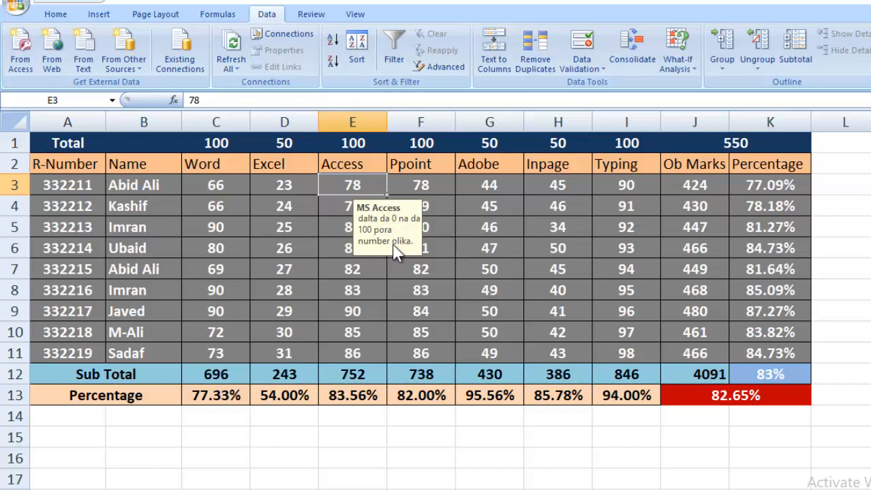
# Step: Enter 111 in E4 to test whether the Access rule covers that cell, and undo the entry
pyautogui.click(362, 186)
pyautogui.click(349, 206)
pyautogui.press('BackSpace')
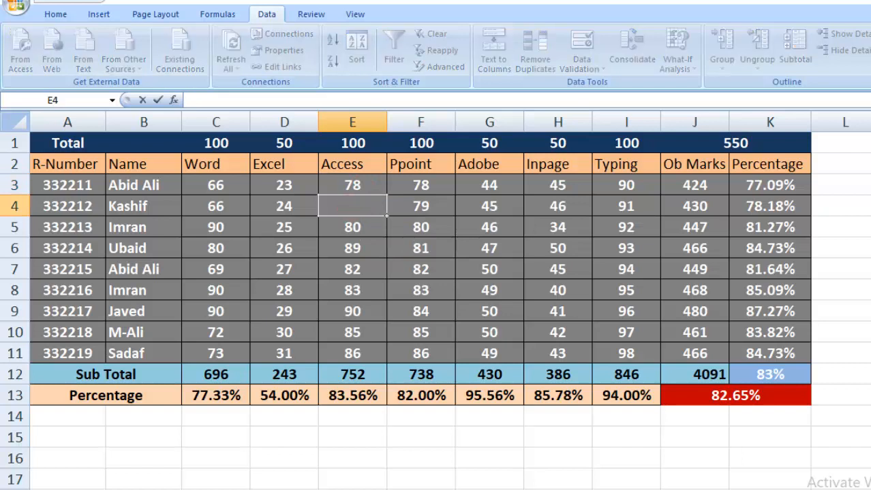
pyautogui.write('111')
pyautogui.press('Return')
pyautogui.click(374, 205)
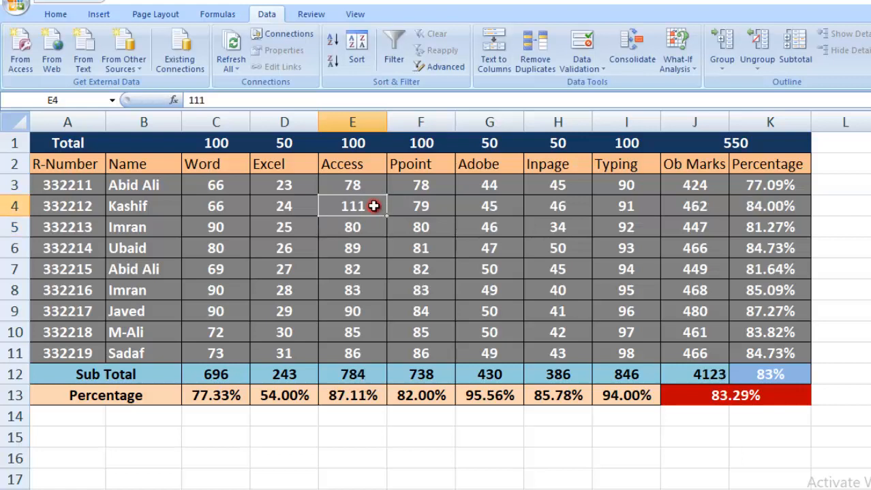
pyautogui.click(369, 187)
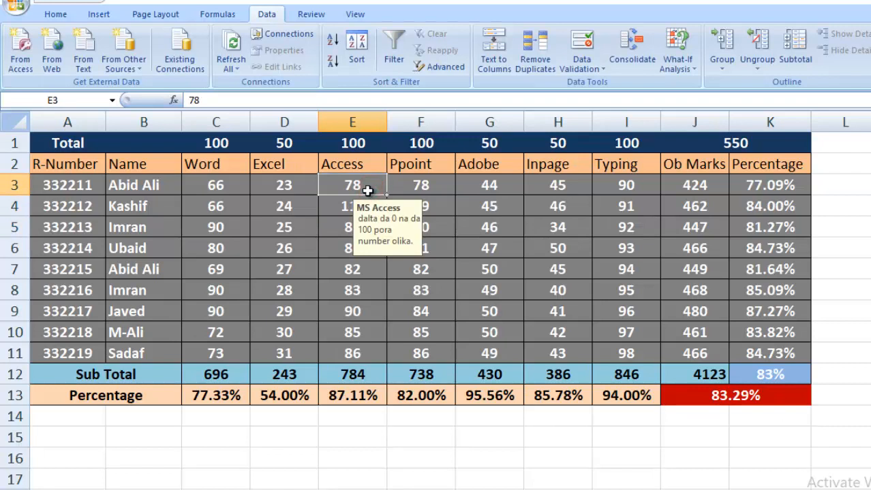
pyautogui.hotkey('ctrl', 'z')
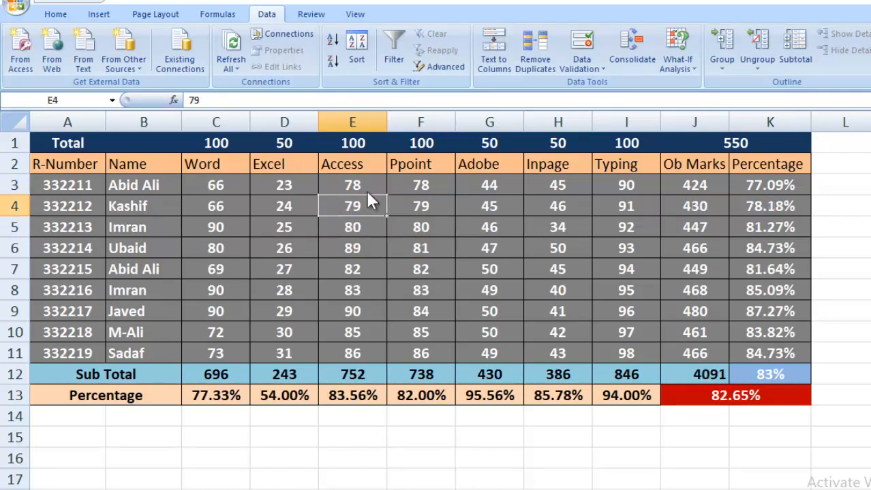
# Step: Compare Access cells E3 and E4 to check which of them carries the input message
pyautogui.click(366, 191)
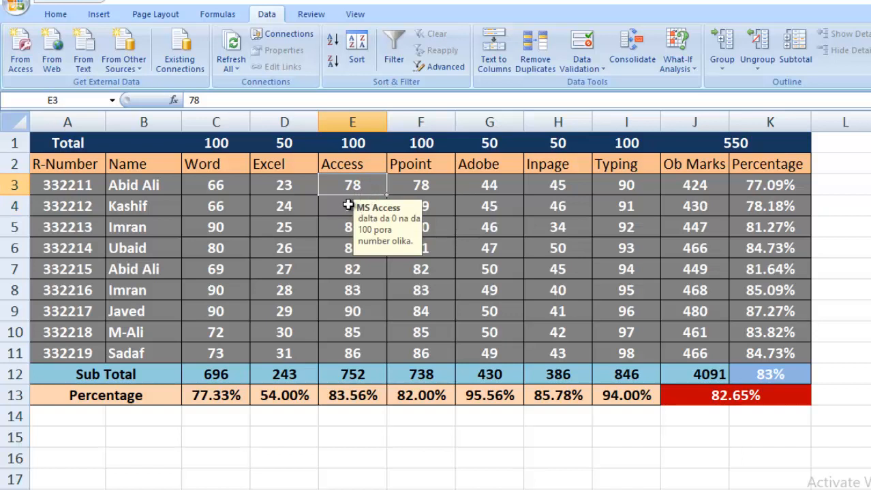
pyautogui.click(348, 203)
pyautogui.click(352, 190)
pyautogui.click(349, 203)
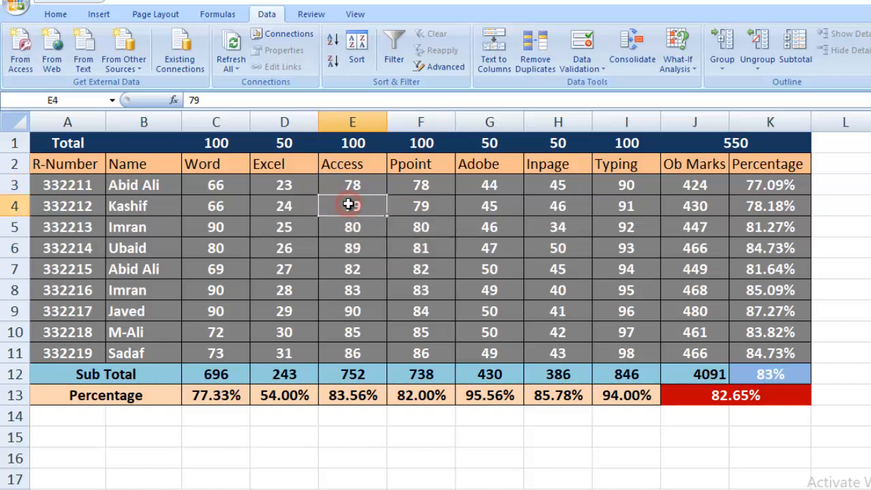
pyautogui.click(355, 190)
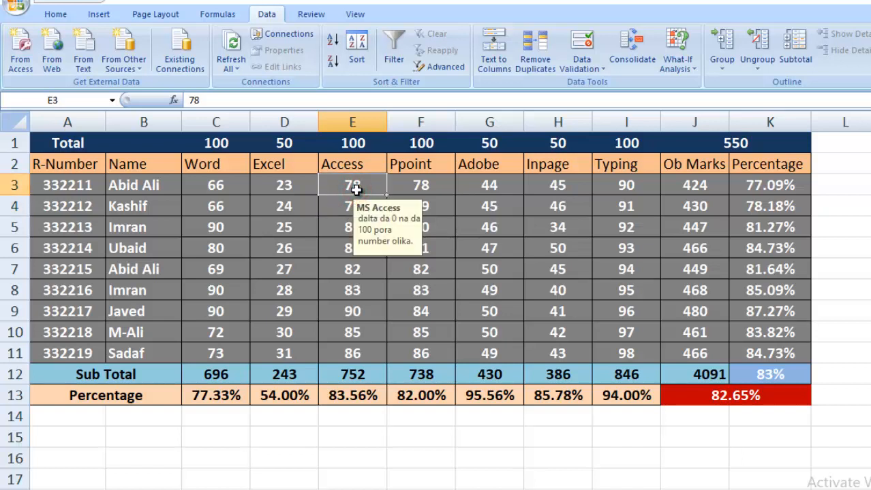
pyautogui.rightClick(357, 192)
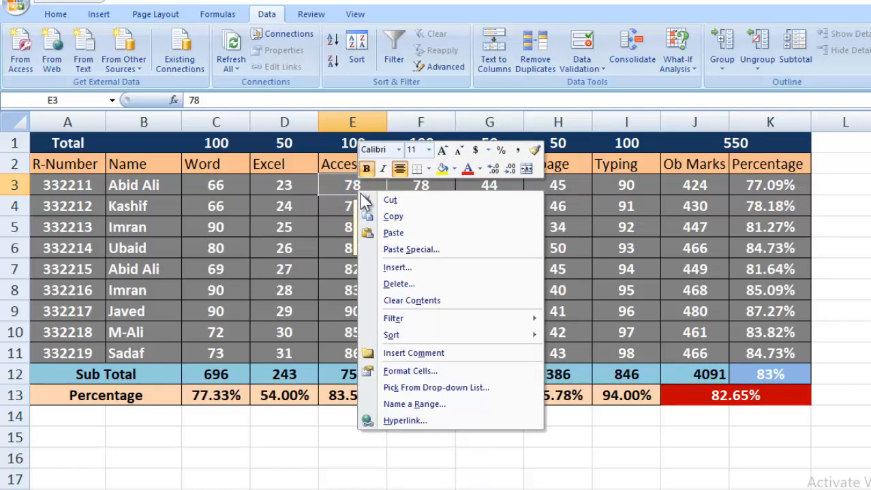
pyautogui.click(344, 203)
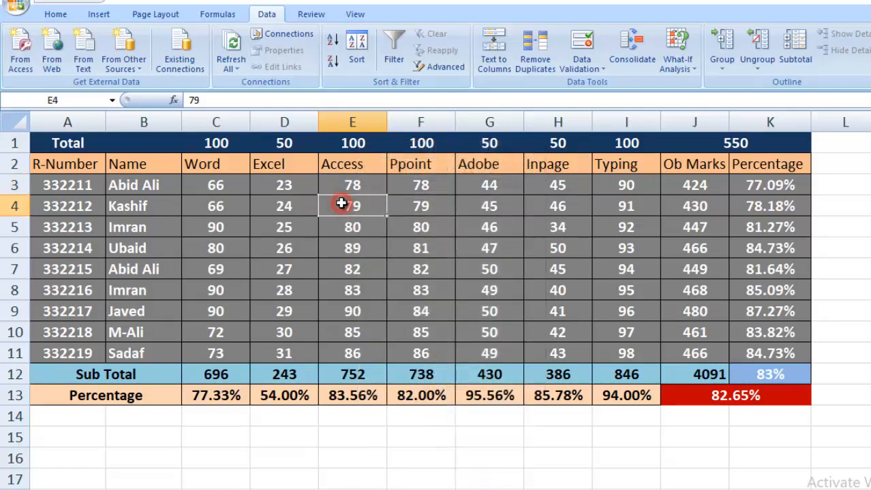
pyautogui.moveTo(351, 206); pyautogui.dragTo(352, 352)
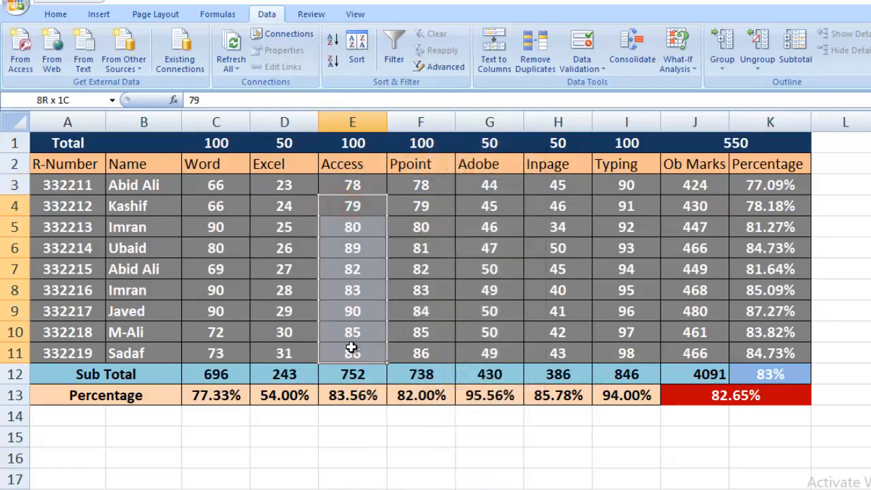
# Step: Copy E3 and paste only its validation onto the remaining Access marks in E4:E11
pyautogui.click(353, 188)
pyautogui.rightClick(353, 190)
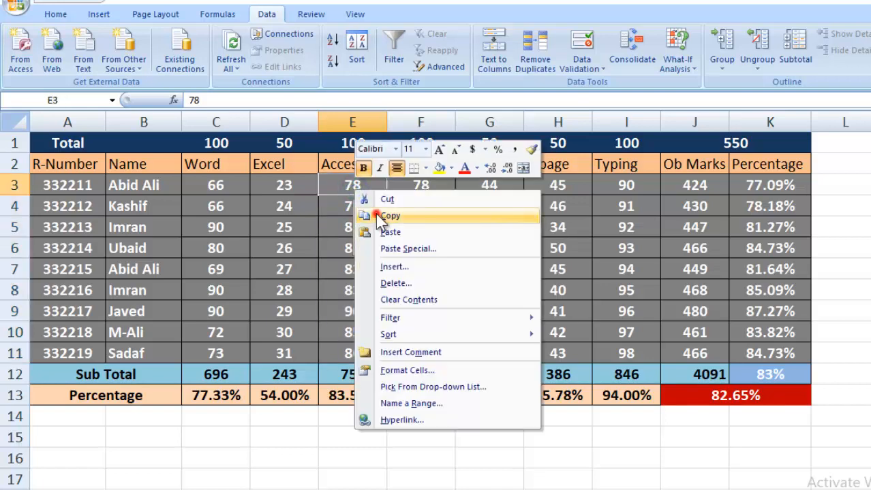
pyautogui.click(379, 217)
pyautogui.moveTo(342, 205); pyautogui.dragTo(344, 351)
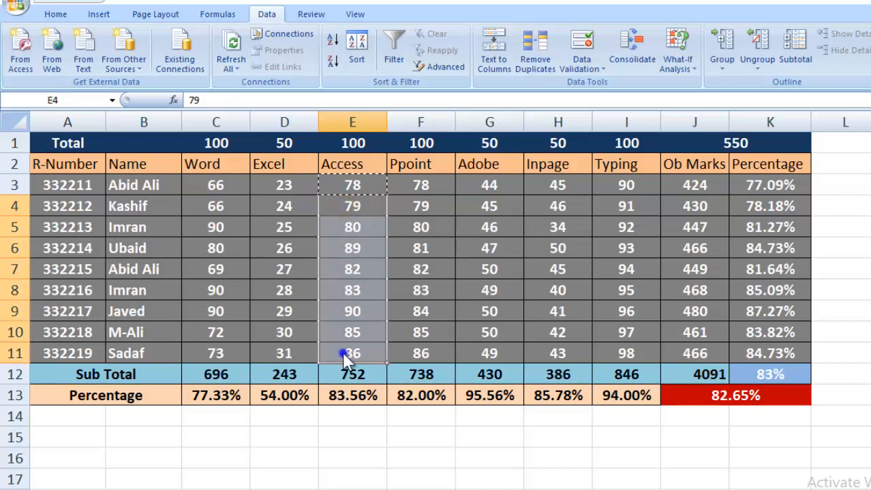
pyautogui.rightClick(343, 352)
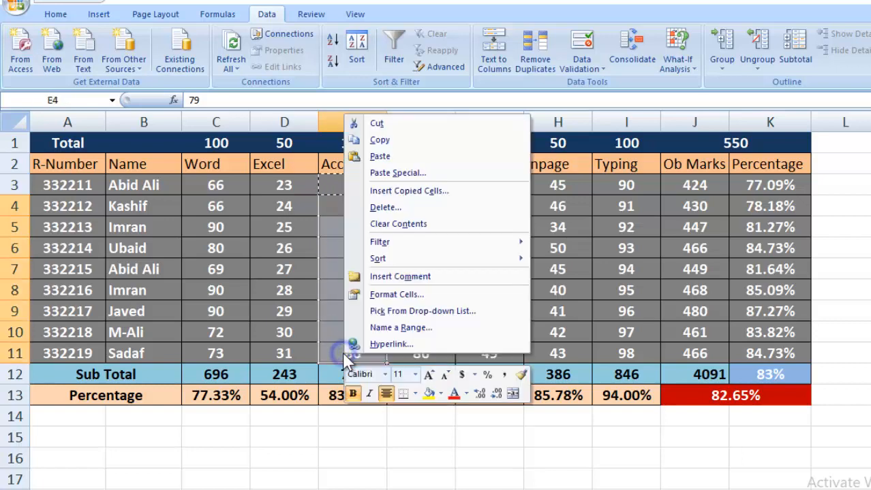
pyautogui.click(422, 173)
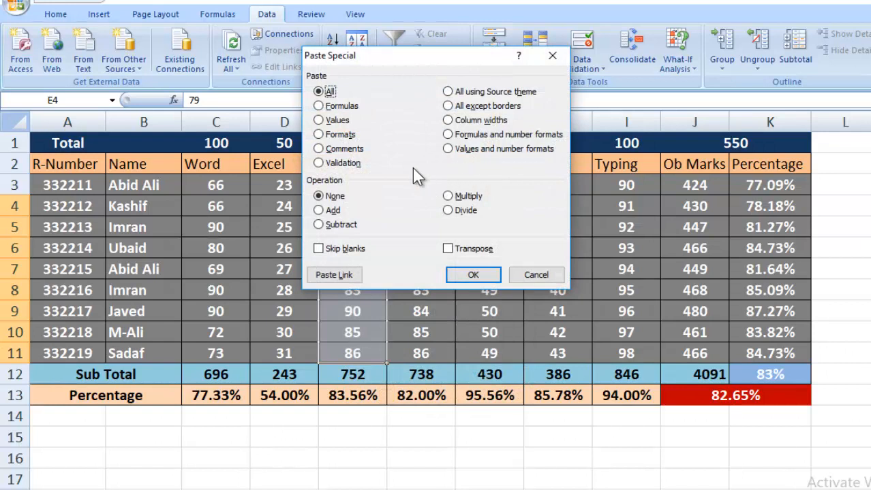
pyautogui.click(319, 163)
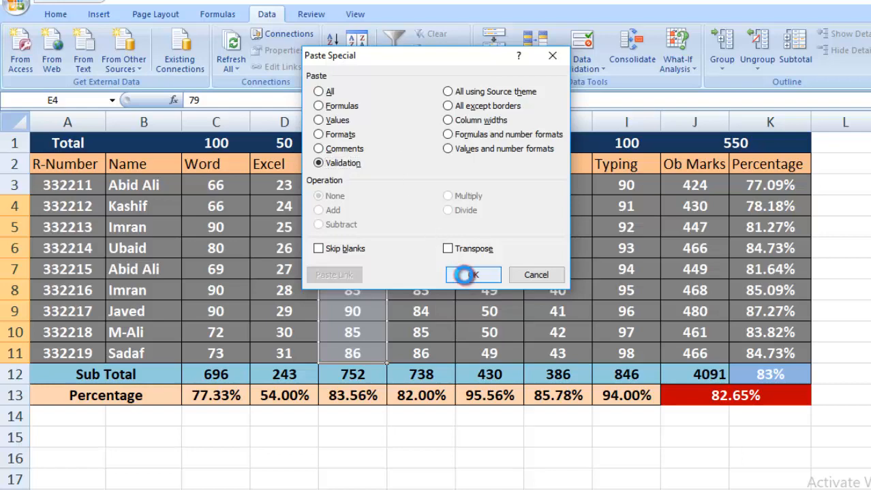
pyautogui.click(470, 275)
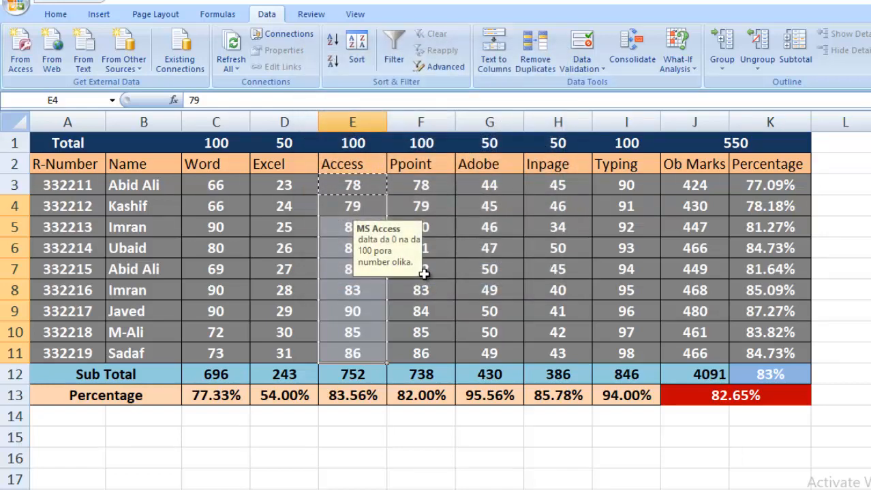
# Step: Test the copied Access marks rule by entering 111 in E4, and cancel the entry
pyautogui.click(369, 203)
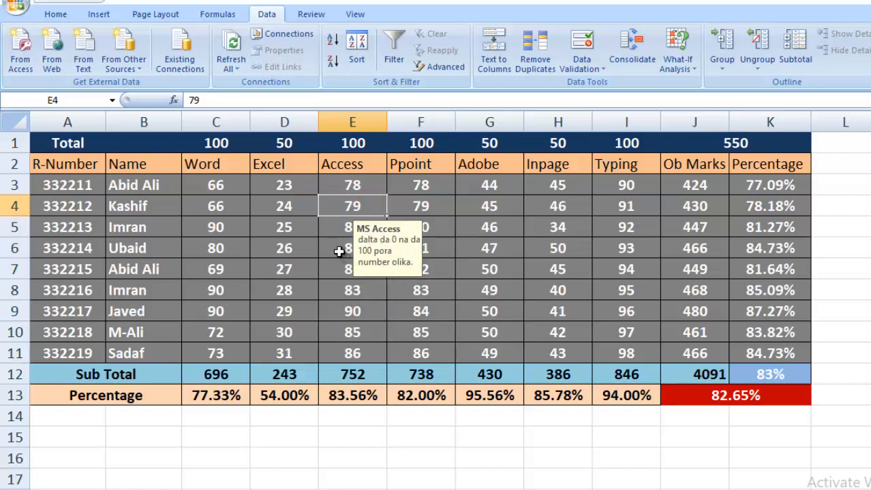
pyautogui.press('F2')
pyautogui.write('111')
pyautogui.press('Return')
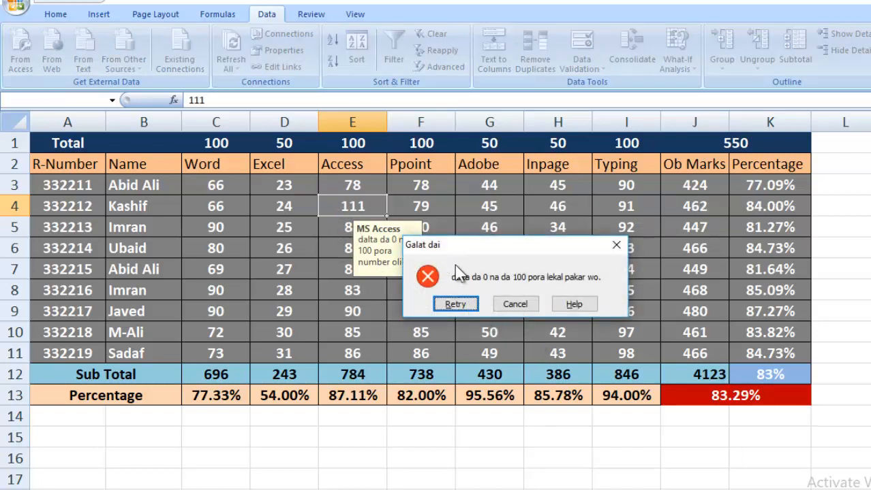
pyautogui.click(508, 306)
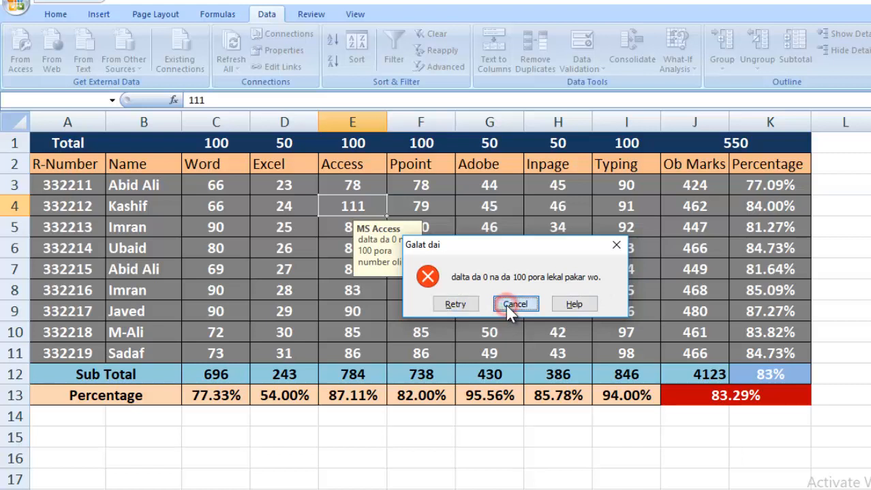
# Step: Select the whole marks table from A1 to K13
pyautogui.click(438, 248)
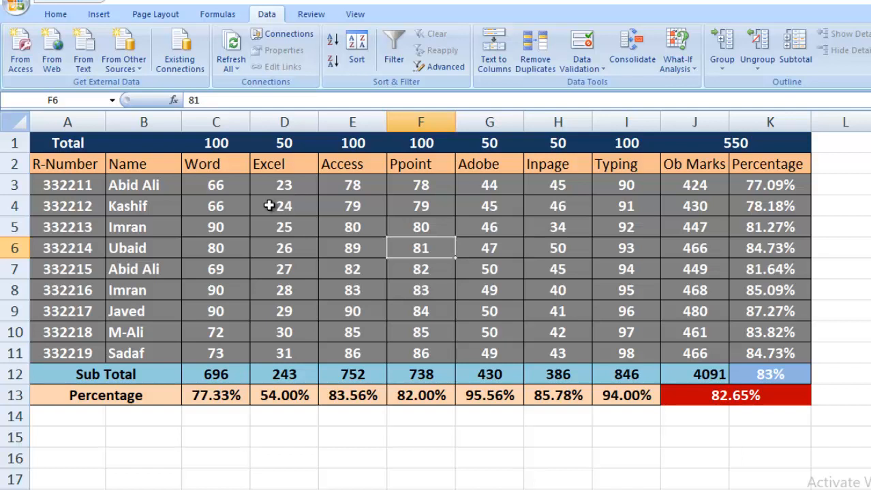
pyautogui.click(230, 188)
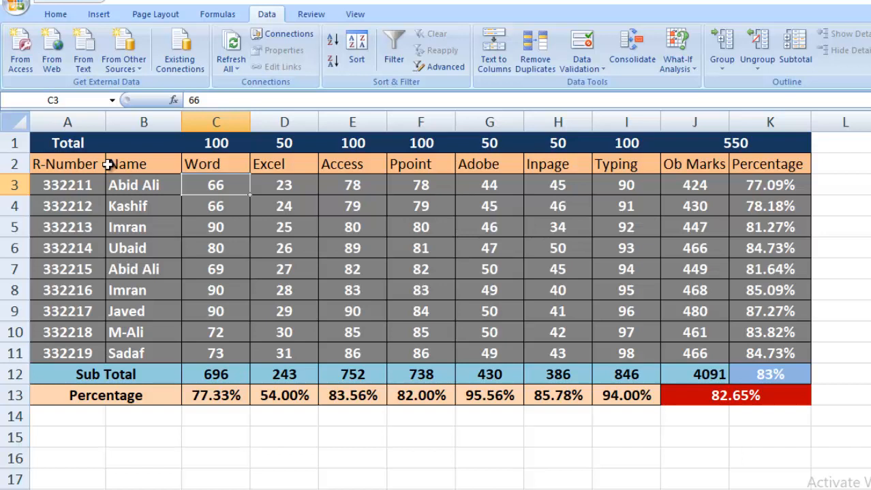
pyautogui.moveTo(68, 143); pyautogui.dragTo(709, 395)
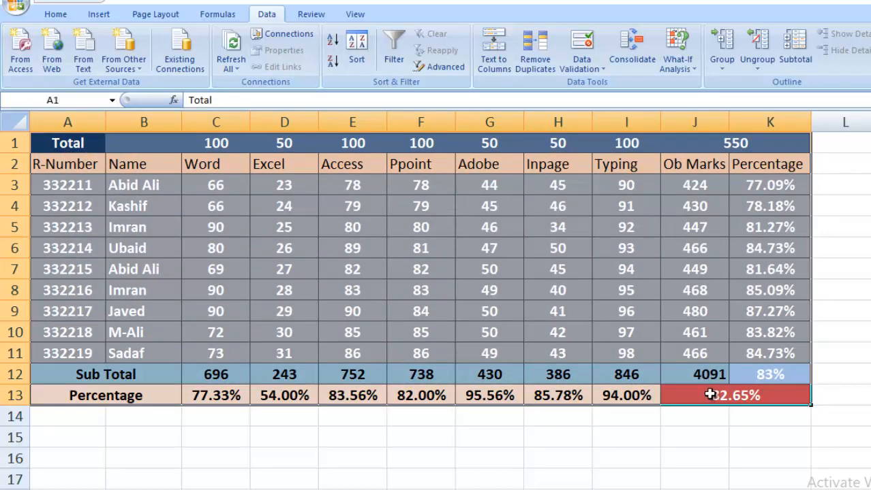